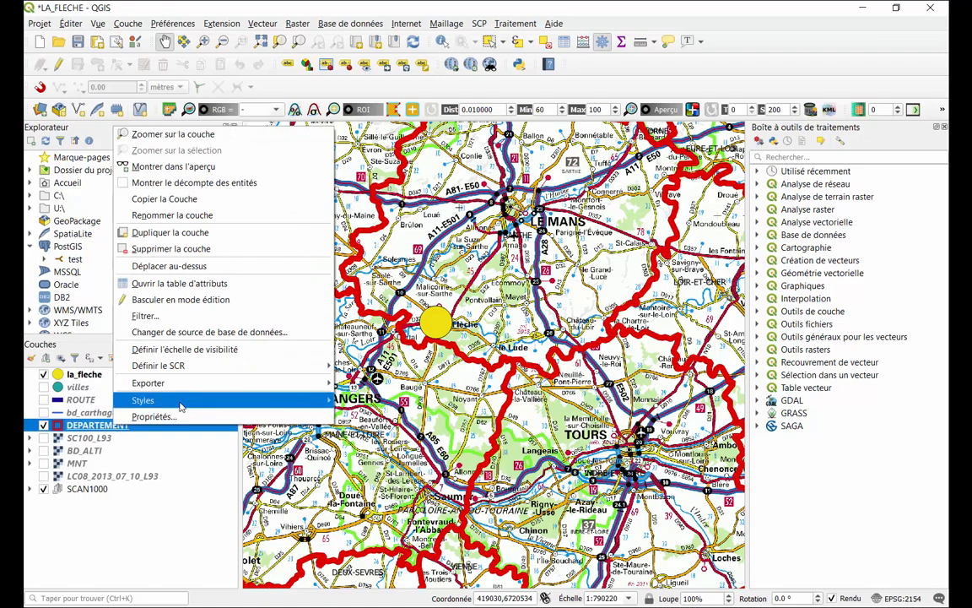
# Open the DEPARTEMENT layer's source properties and review the coordinate reference systems offered for it
pyautogui.click(180, 419)
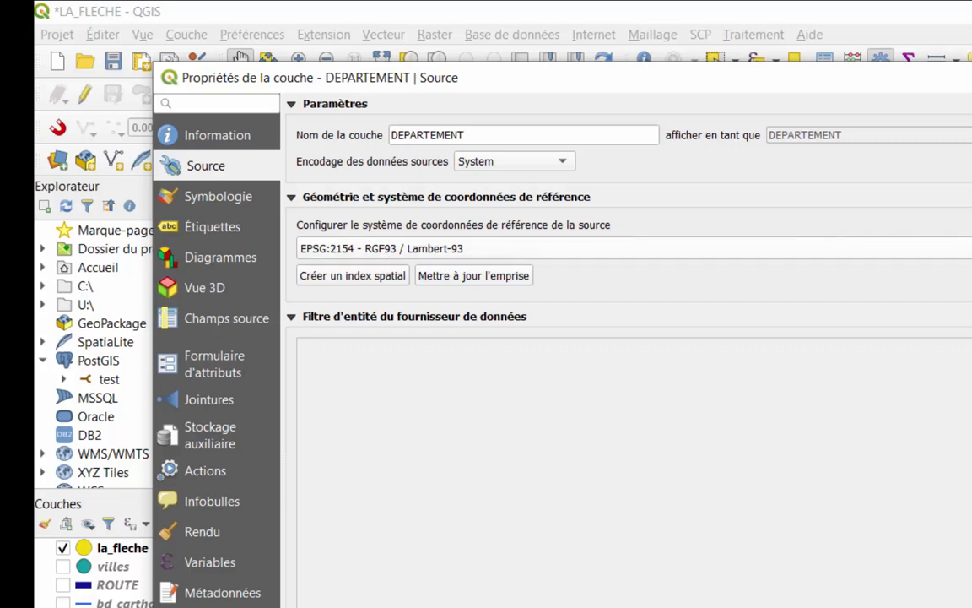
pyautogui.click(969, 248)
pyautogui.click(969, 248)
pyautogui.click(968, 248)
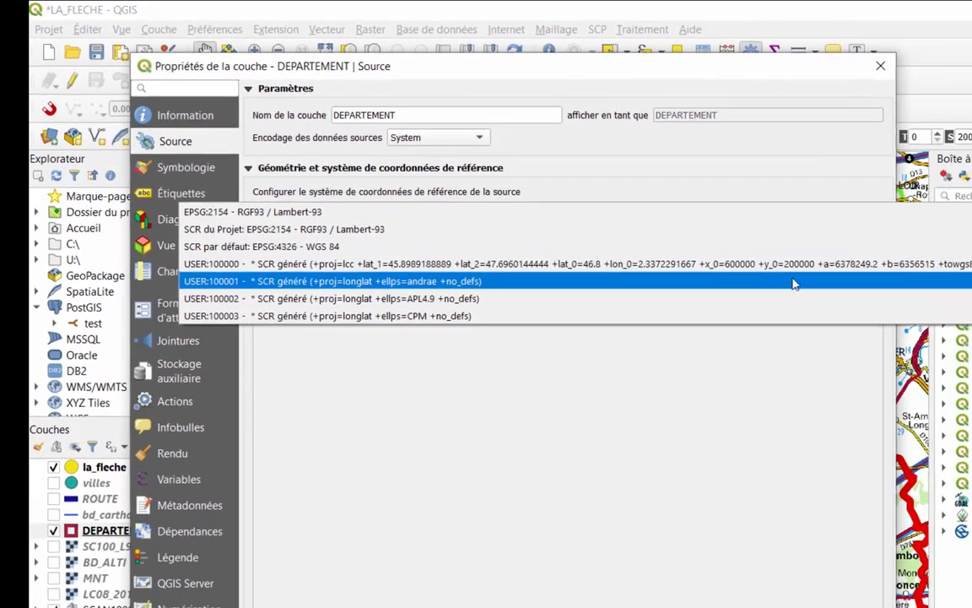
pyautogui.click(865, 229)
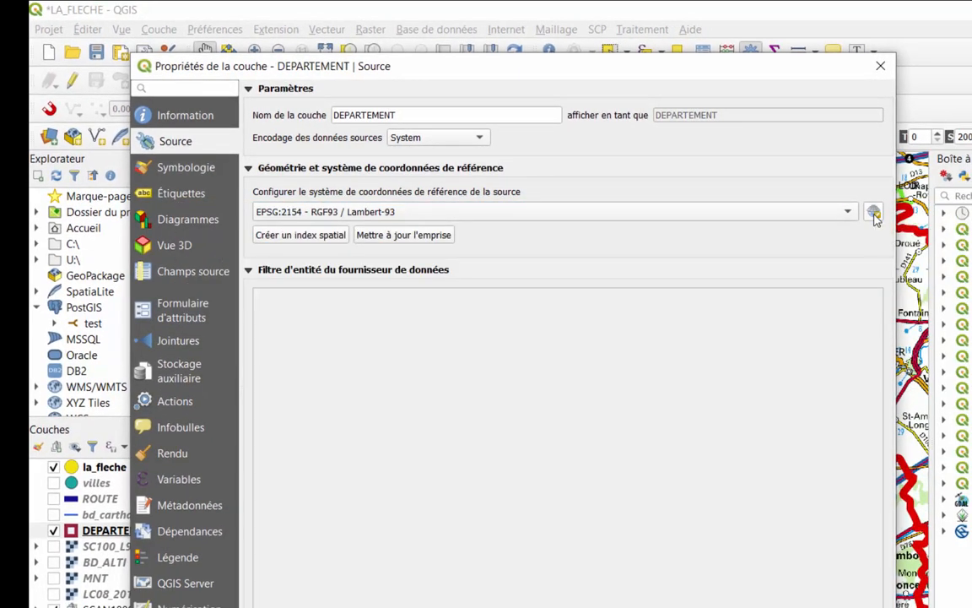
# Look up RGF93 / Lambert-93 (EPSG:2154) in the coordinate system selector by filtering on "lambert", and leave the layer properties without applying anything
pyautogui.click(873, 214)
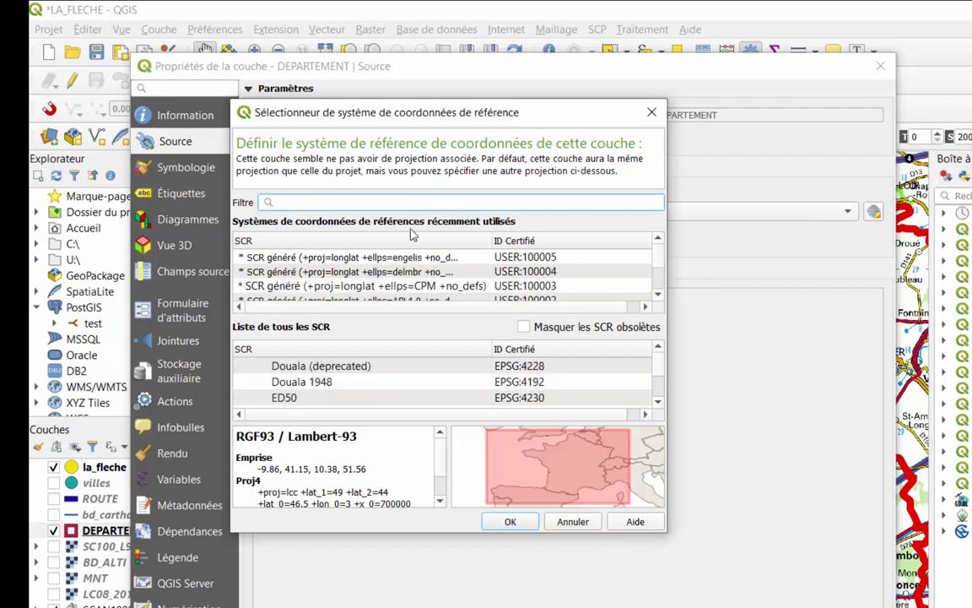
pyautogui.write('l')
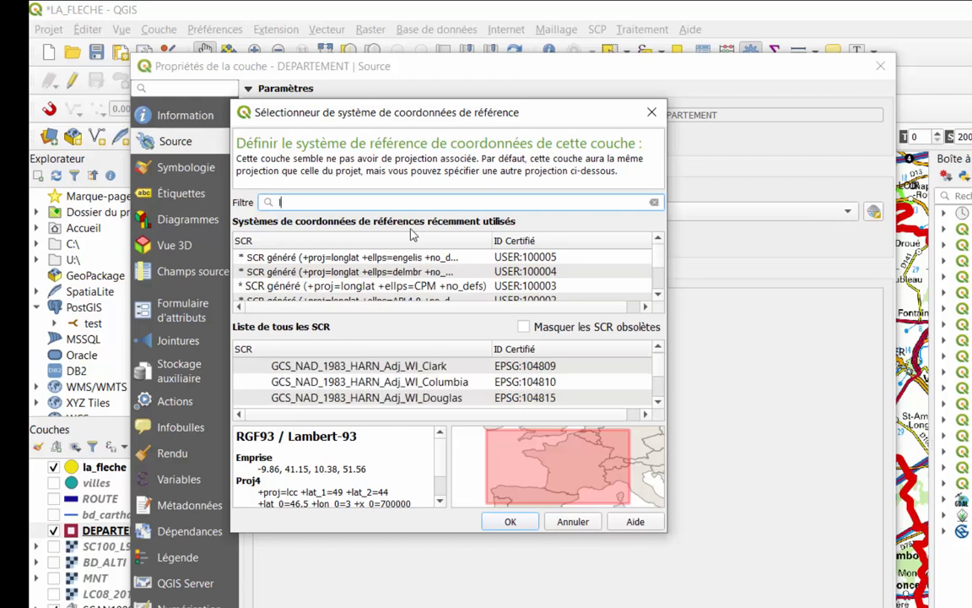
pyautogui.write('ambert')
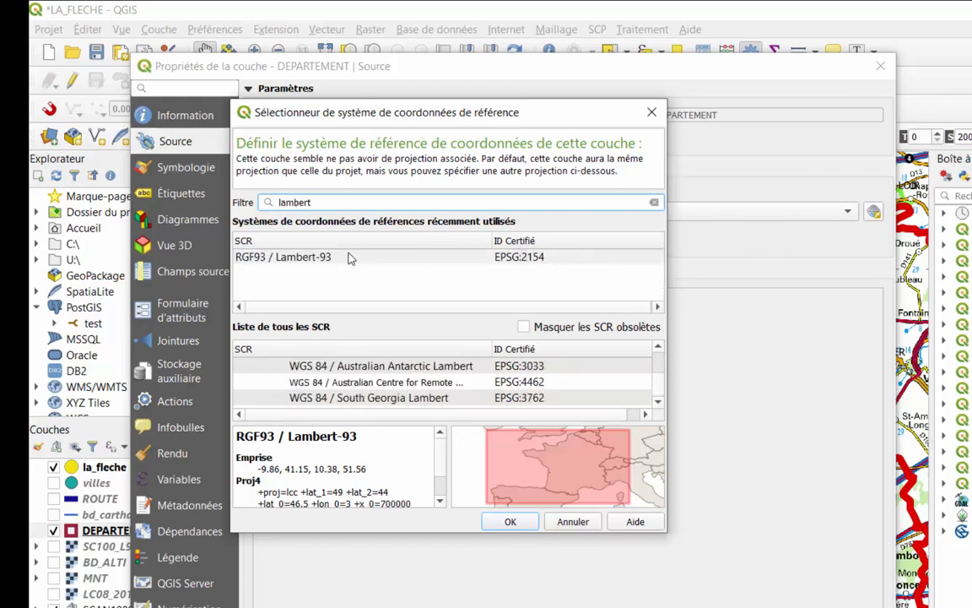
pyautogui.click(315, 257)
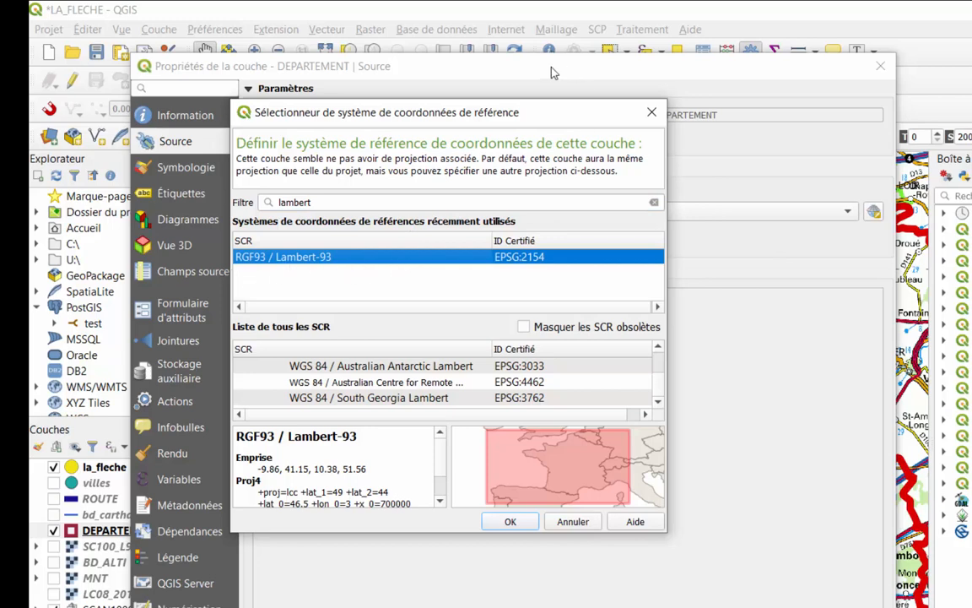
pyautogui.moveTo(478, 112); pyautogui.dragTo(518, 95)
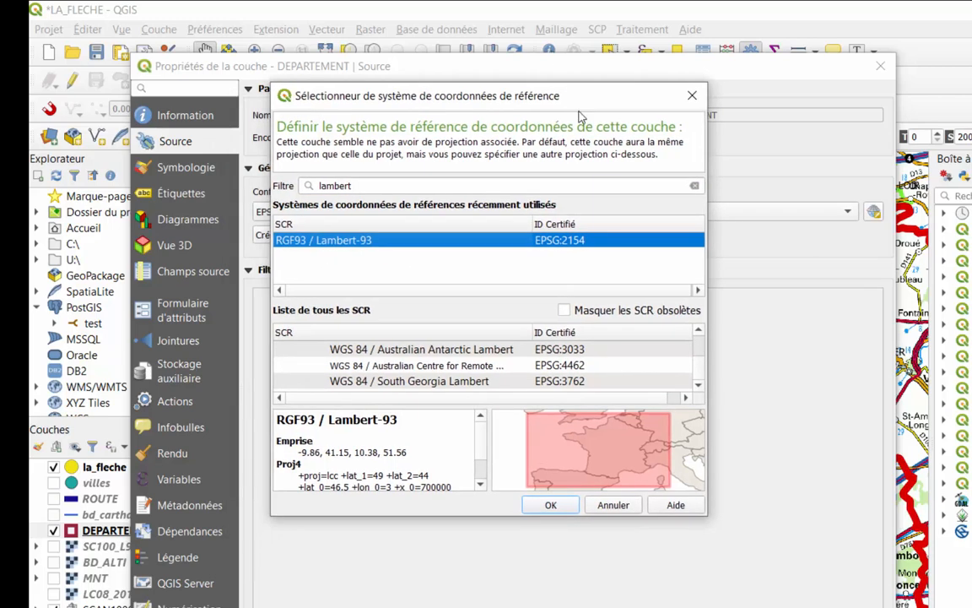
pyautogui.click(629, 506)
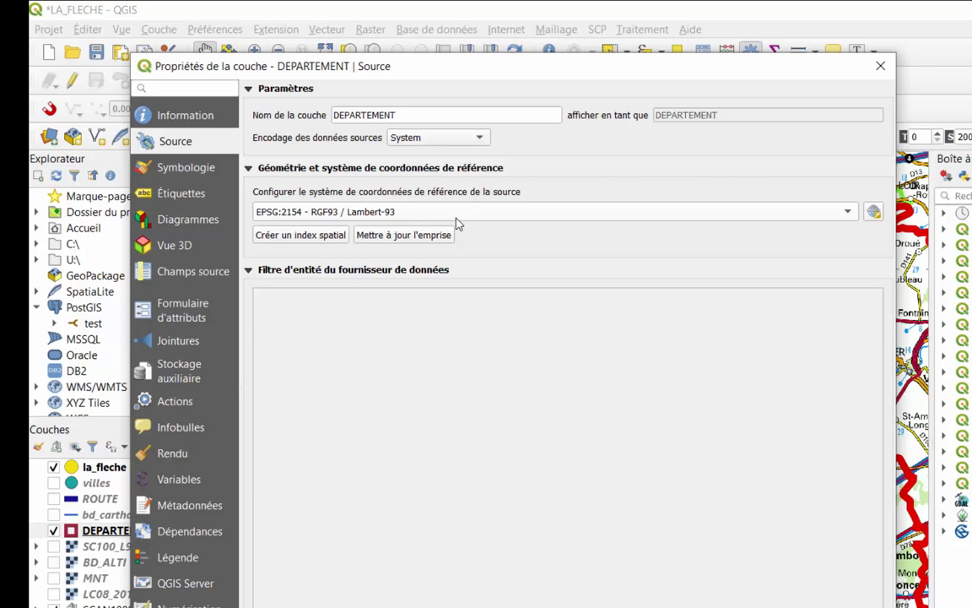
pyautogui.click(880, 66)
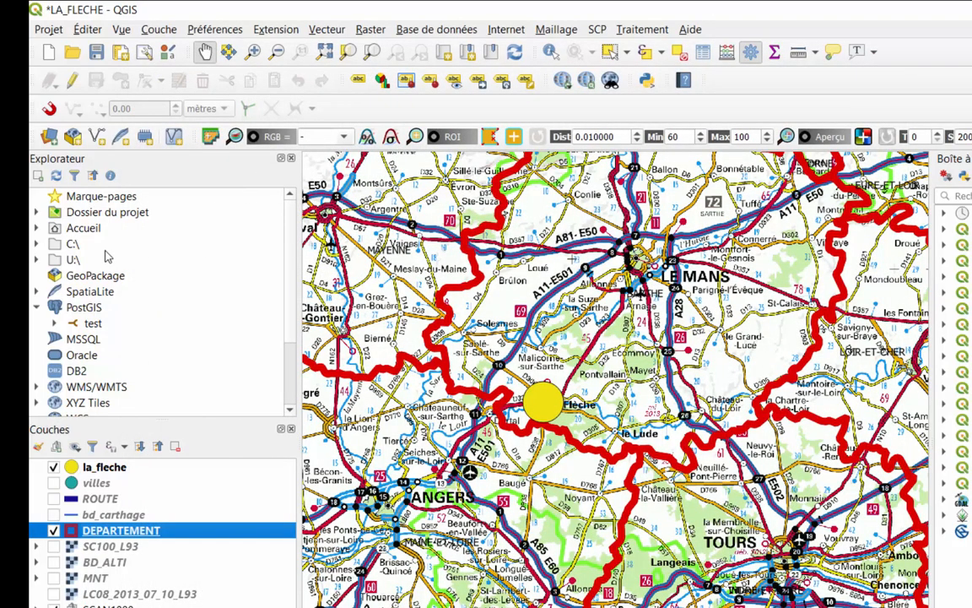
# Browse the U:\ drive to the TD\QGIS\LA_FLECHE data folder and expand it
pyautogui.click(73, 257)
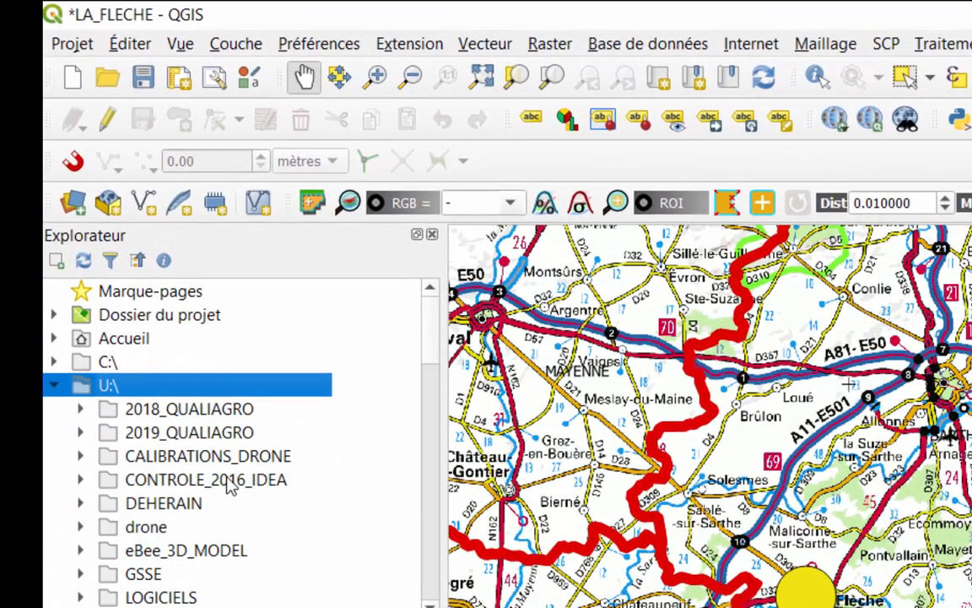
pyautogui.scroll(-5, 232, 483)
pyautogui.click(146, 456)
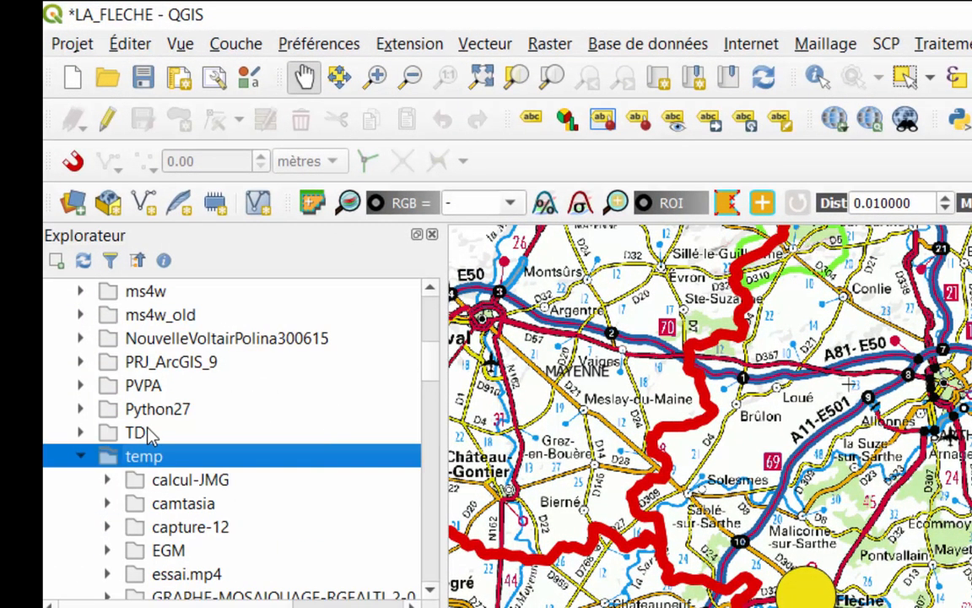
pyautogui.doubleClick(140, 432)
pyautogui.scroll(-3, 190, 516)
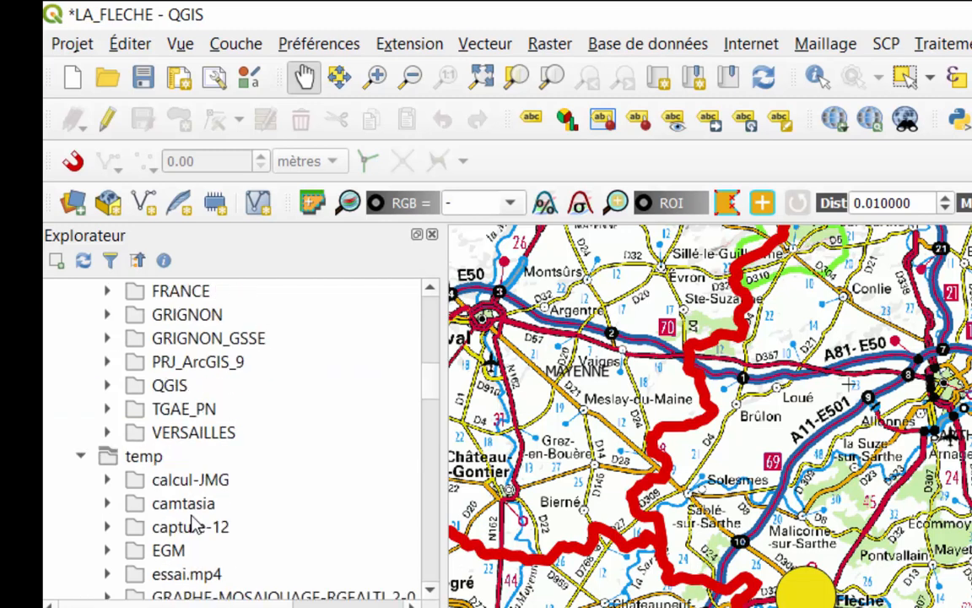
pyautogui.doubleClick(169, 385)
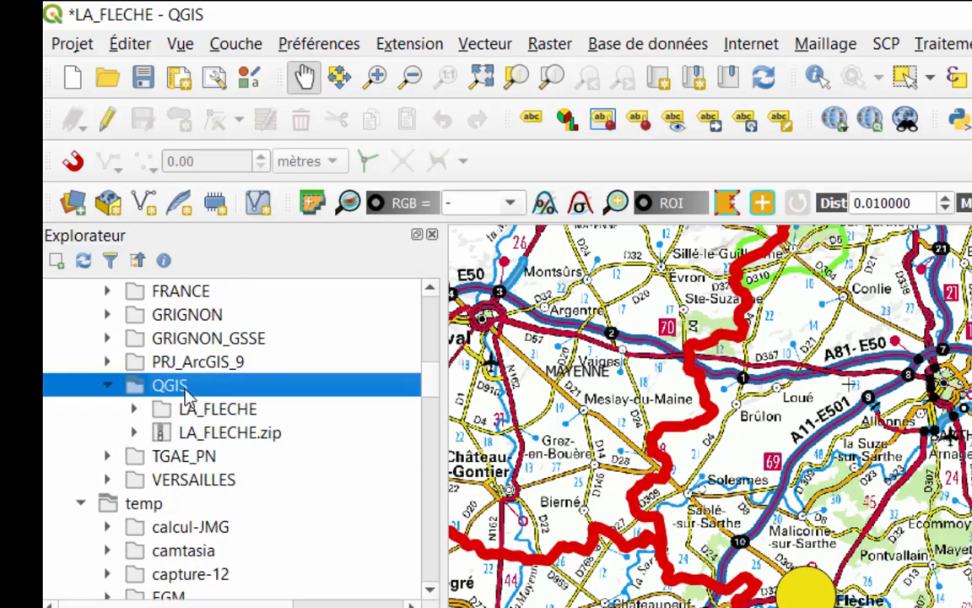
pyautogui.doubleClick(207, 409)
# Add World_countries_WGS84.shp from the MONDE folder to the map and show it at the scale of Western Europe
pyautogui.scroll(-1, 329, 456)
pyautogui.scroll(-2, 329, 455)
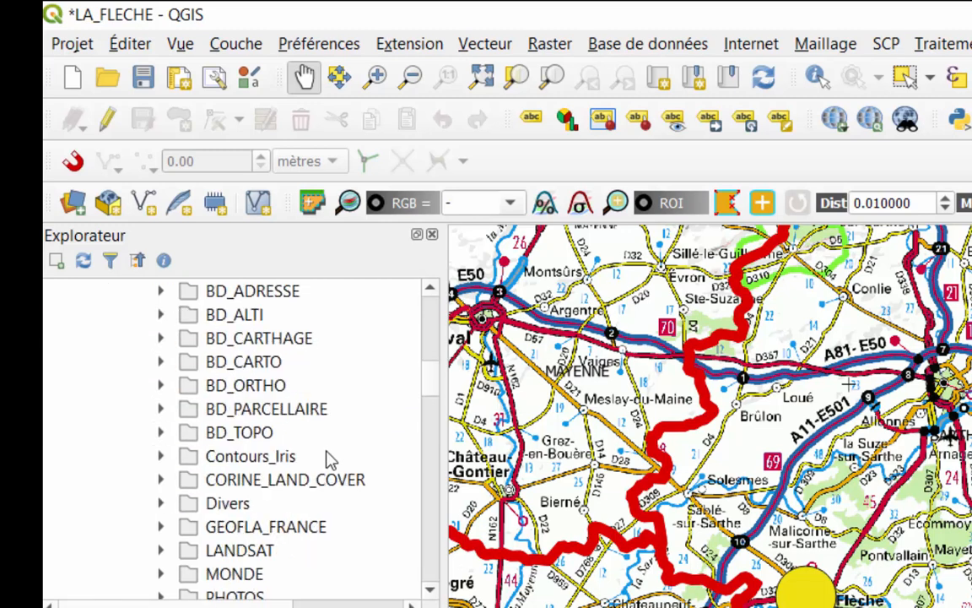
pyautogui.doubleClick(236, 503)
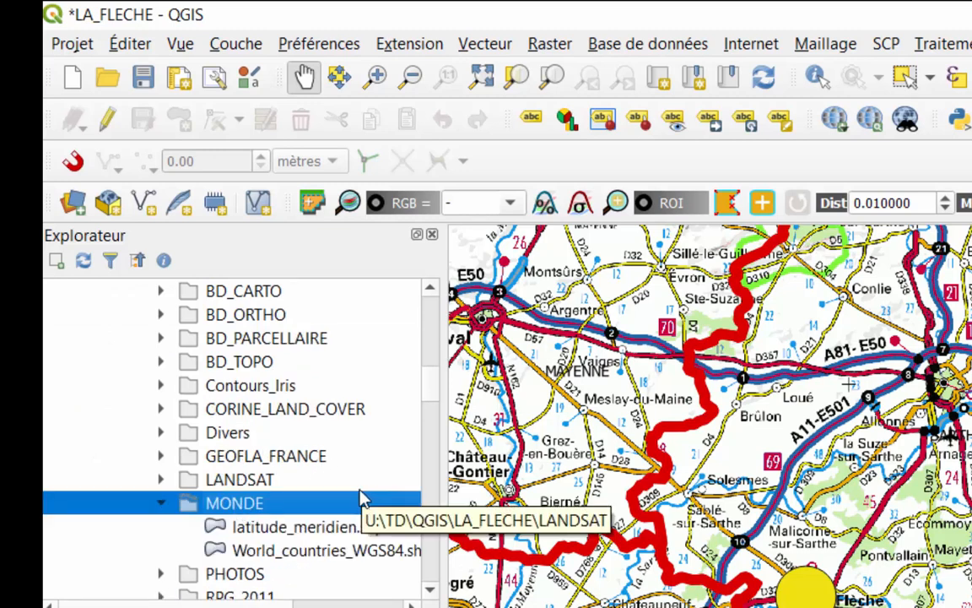
pyautogui.scroll(-1, 363, 496)
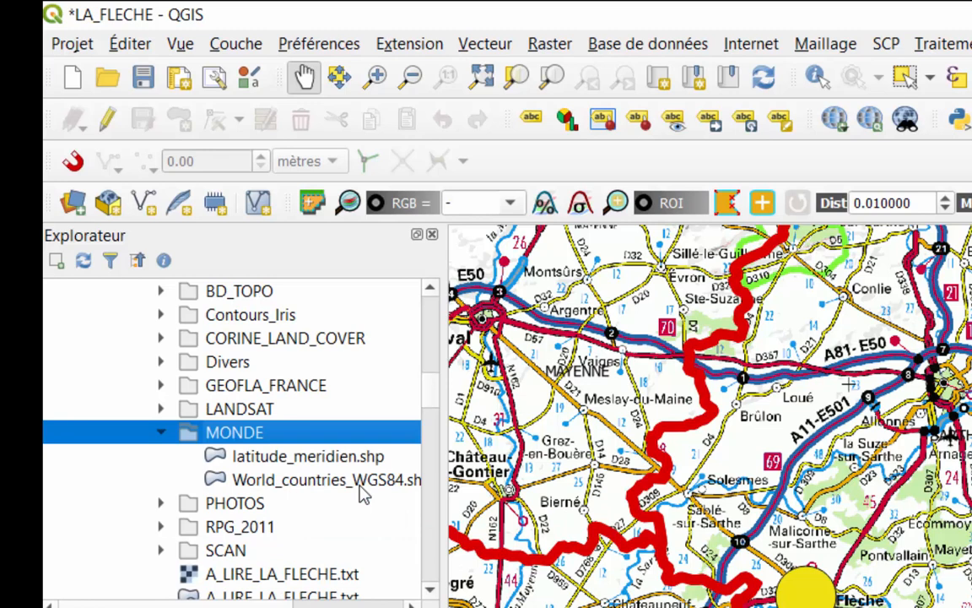
pyautogui.click(362, 481)
pyautogui.moveTo(358, 492); pyautogui.dragTo(826, 519)
pyautogui.scroll(-5, 826, 519)
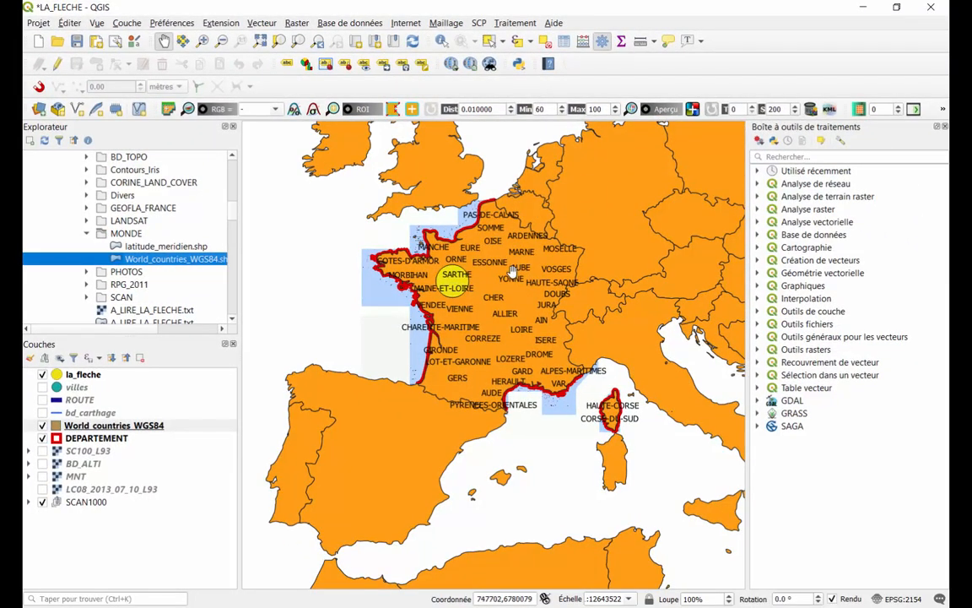
# Move the DEPARTEMENT layer above World_countries_WGS84 in the layer order and check how the two overlay on France
pyautogui.moveTo(85, 437); pyautogui.dragTo(86, 411)
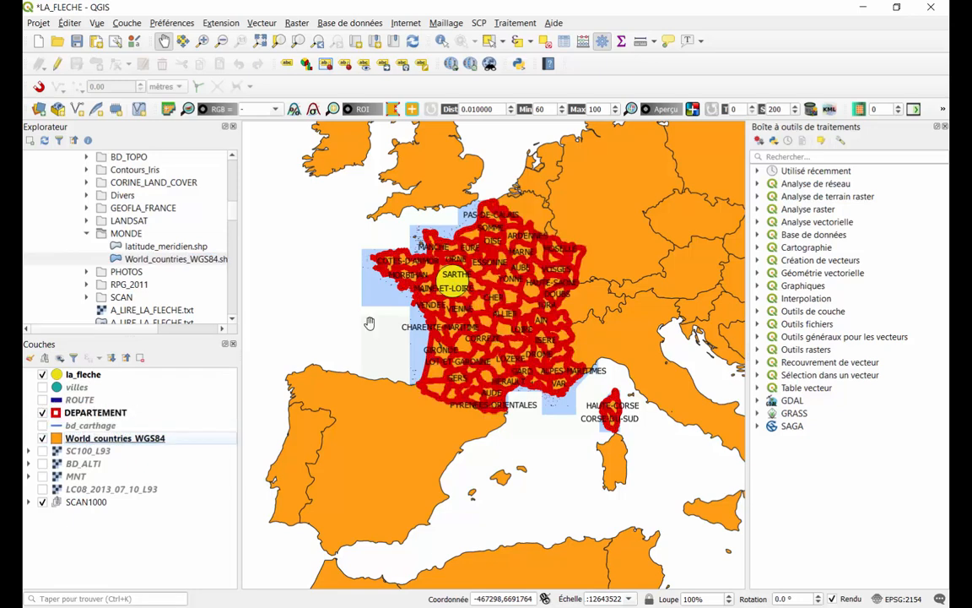
pyautogui.scroll(3, 493, 289)
pyautogui.scroll(-4, 492, 290)
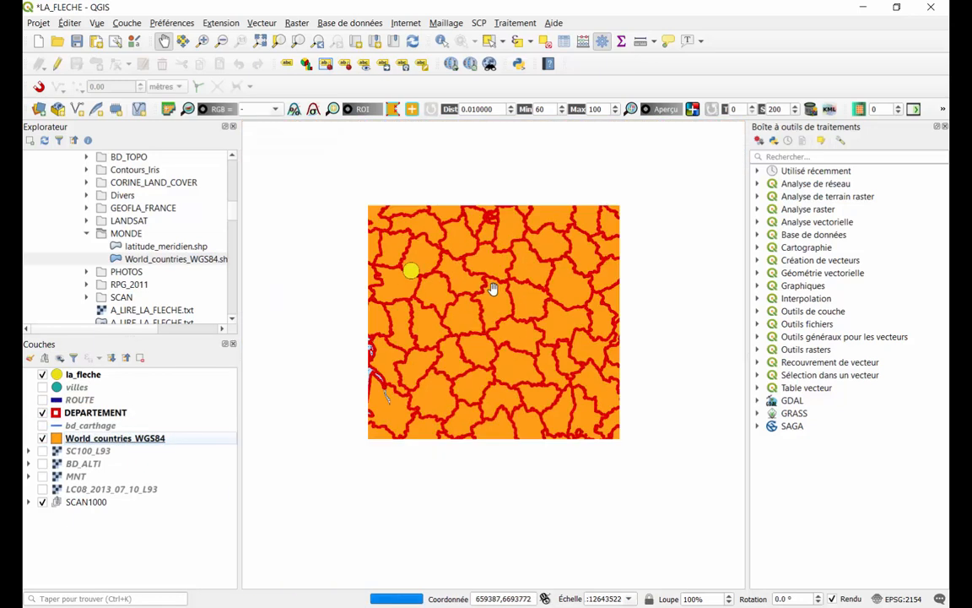
pyautogui.scroll(-1, 493, 290)
pyautogui.scroll(2, 493, 290)
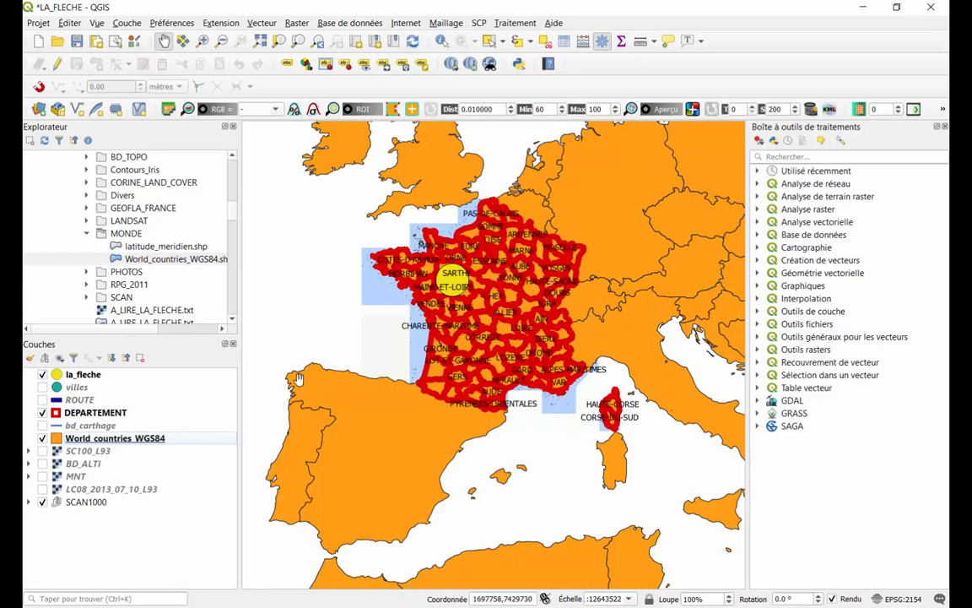
# Check the source coordinate reference system of the World_countries_WGS84 layer and inspect its alignment with the departments on the map
pyautogui.rightClick(148, 440)
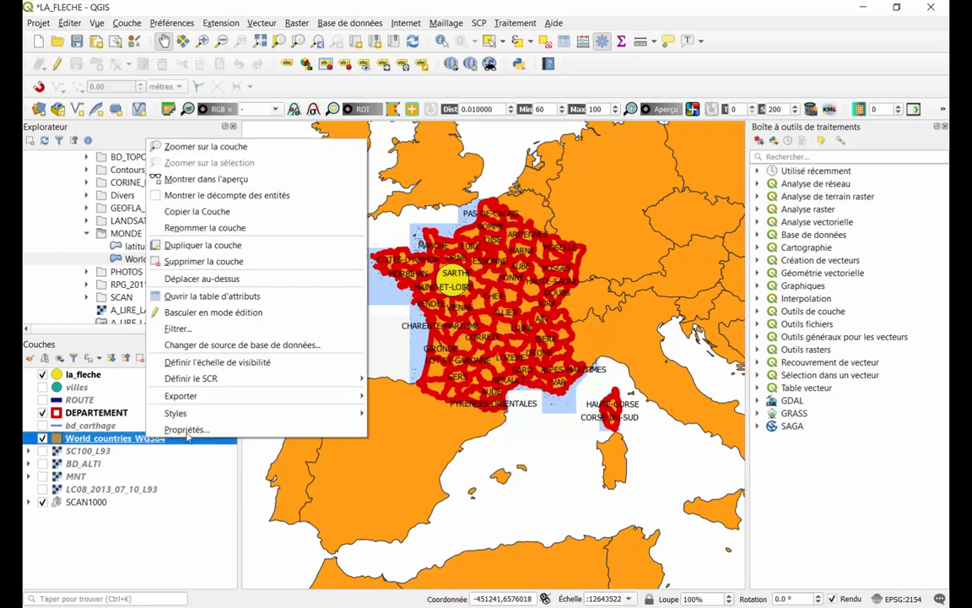
pyautogui.click(187, 429)
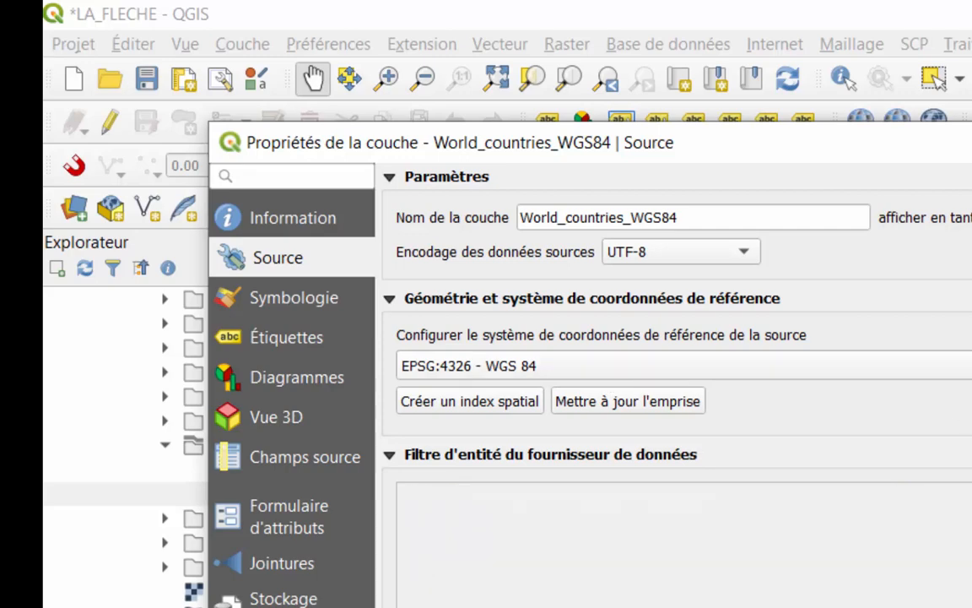
pyautogui.press('Escape')
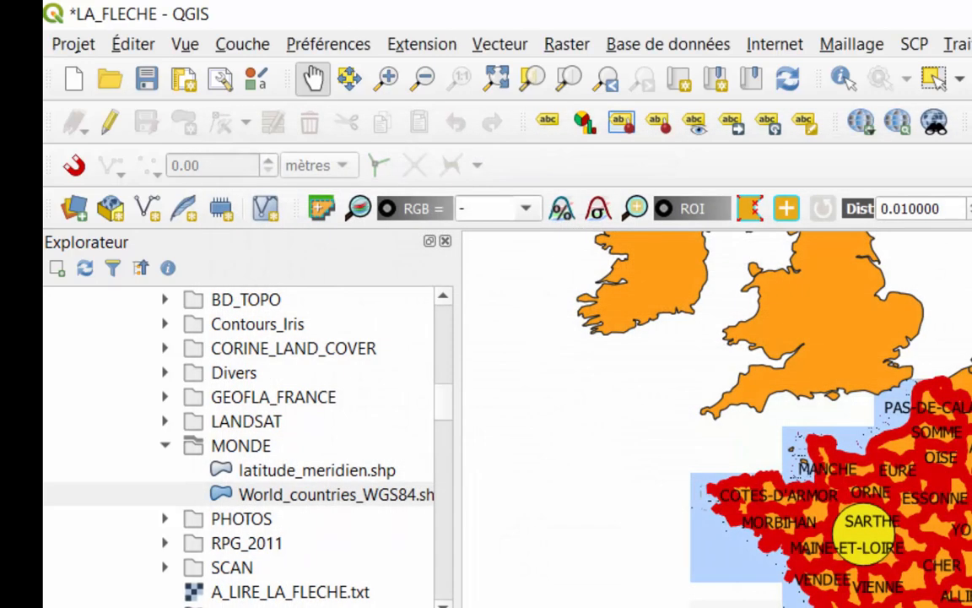
pyautogui.scroll(1, 717, 418)
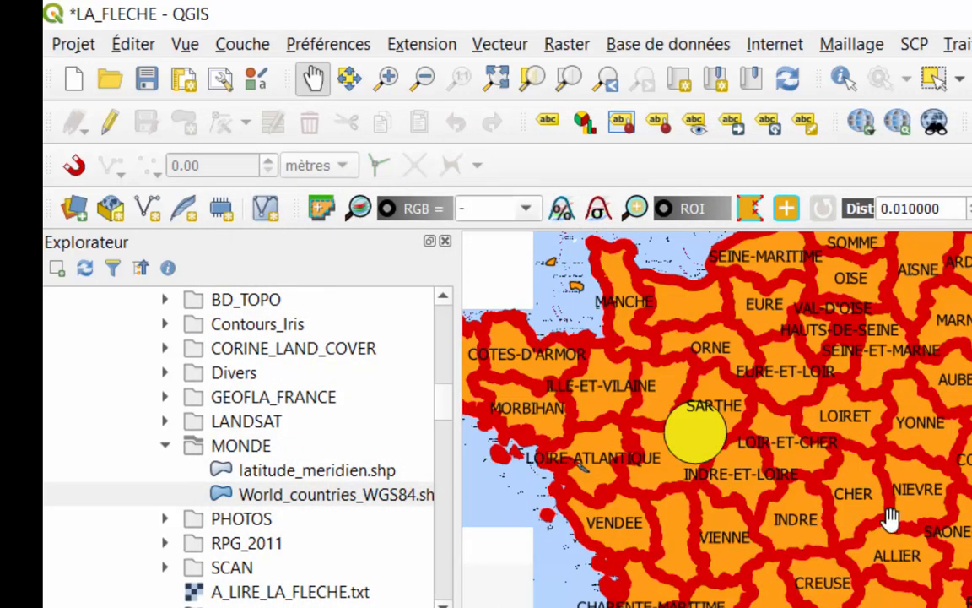
pyautogui.moveTo(890, 516); pyautogui.dragTo(970, 606)
pyautogui.scroll(-1, 970, 605)
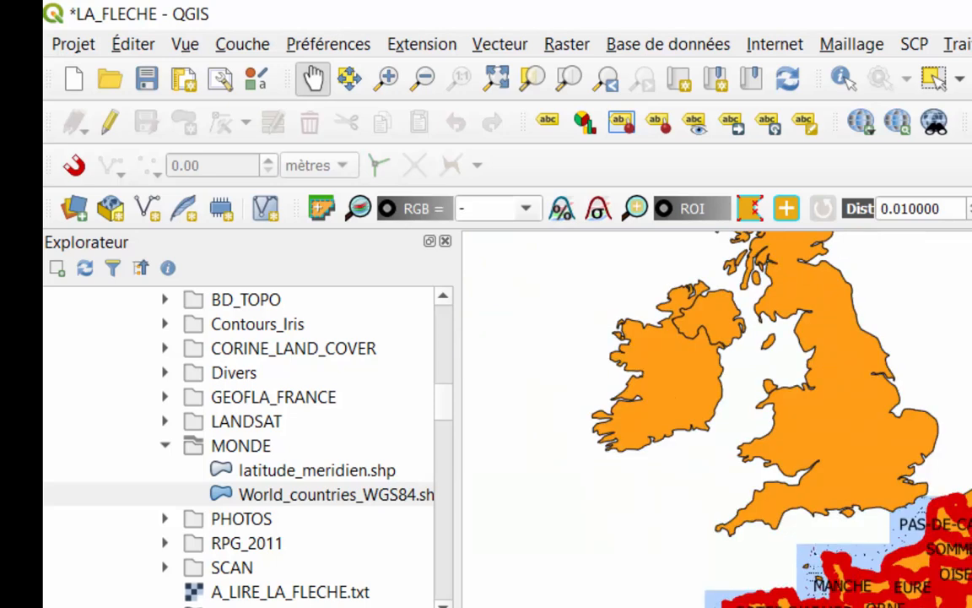
# Add TRONCON_ROUTE.SHP from the BD_CARTO/RESEAU_ROUTIER folder to the project
pyautogui.scroll(1, 287, 397)
pyautogui.scroll(2, 291, 405)
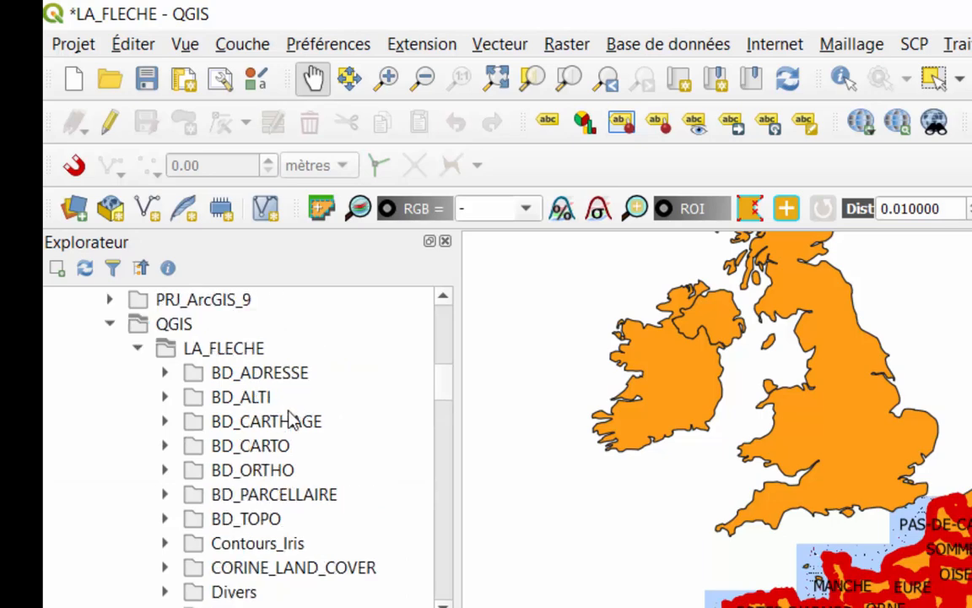
pyautogui.doubleClick(281, 444)
pyautogui.doubleClick(342, 544)
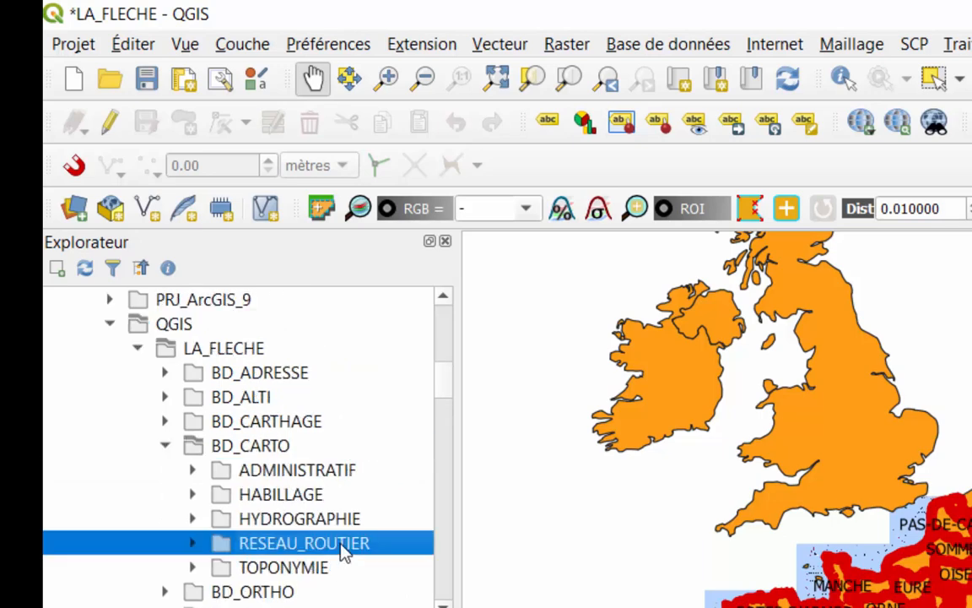
pyautogui.scroll(-2, 391, 516)
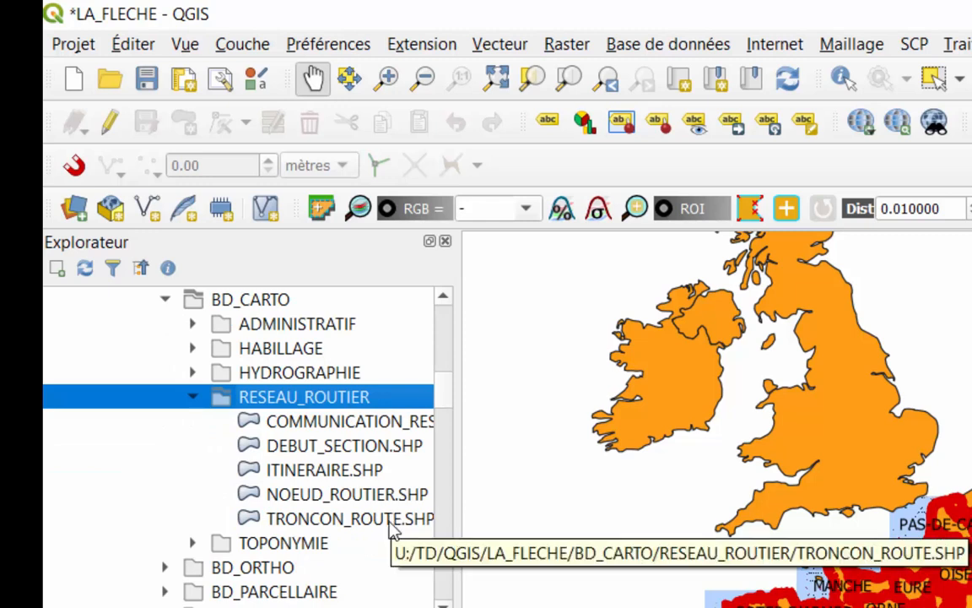
pyautogui.click(393, 525)
pyautogui.doubleClick(393, 524)
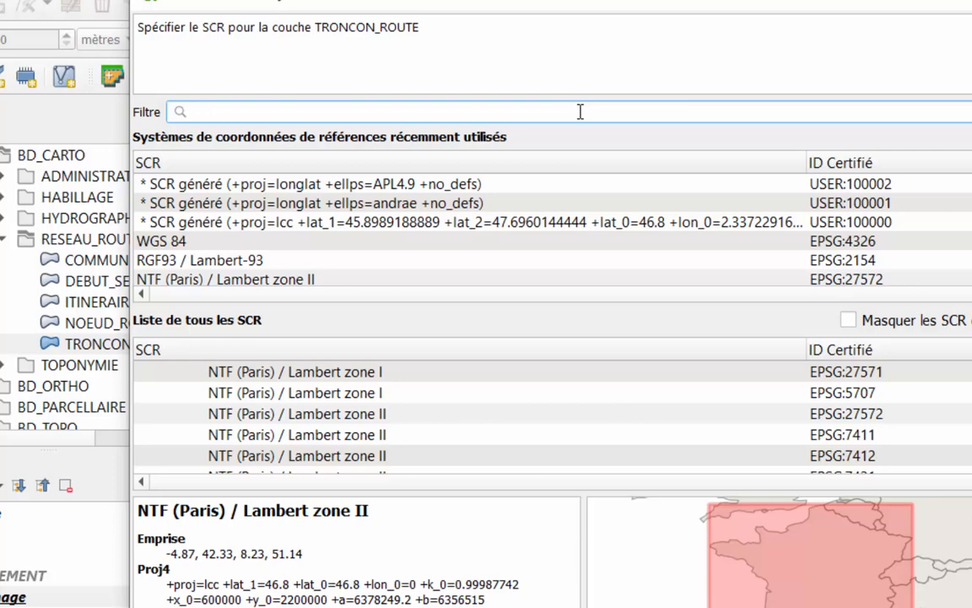
# Filter the coordinate systems on "lambert" and assign NTF (Paris) / Lambert zone II (EPSG:27572) to the TRONCON_ROUTE layer
pyautogui.write('lmabe')
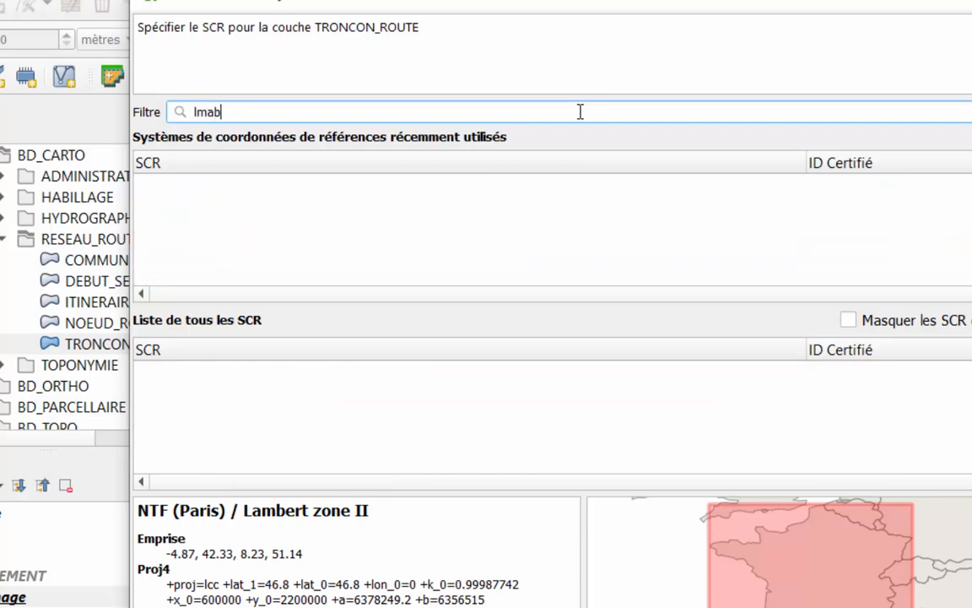
pyautogui.press('BackSpace')
pyautogui.press('BackSpace')
pyautogui.press('BackSpace')
pyautogui.press('BackSpace')
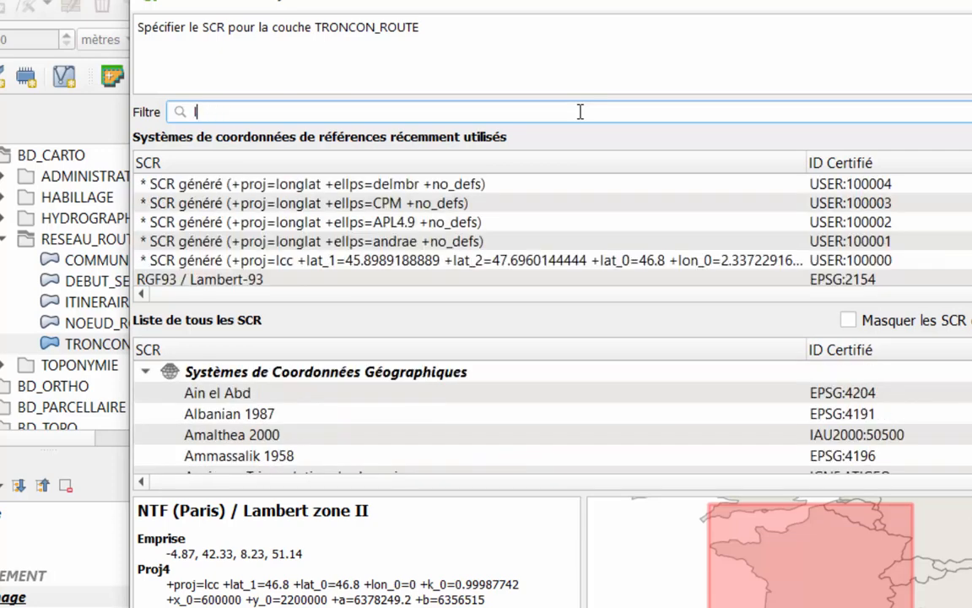
pyautogui.write('ambert')
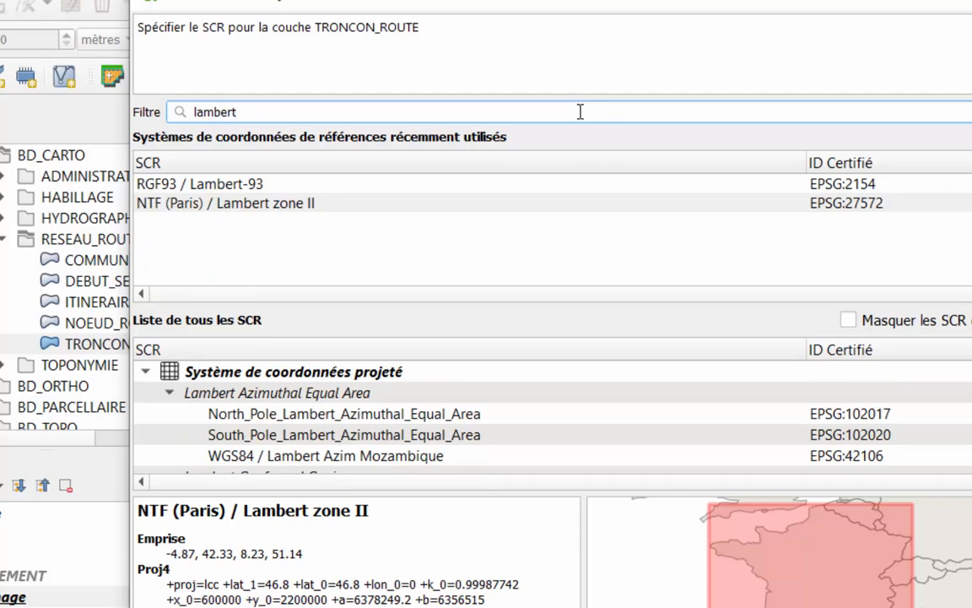
pyautogui.click(245, 207)
pyautogui.scroll(-15, 308, 415)
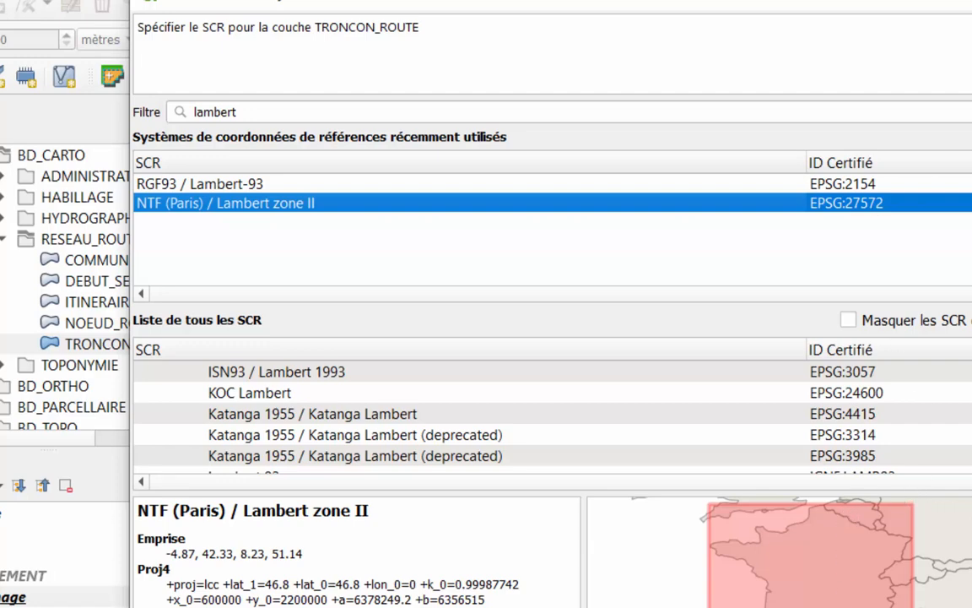
pyautogui.click(623, 474)
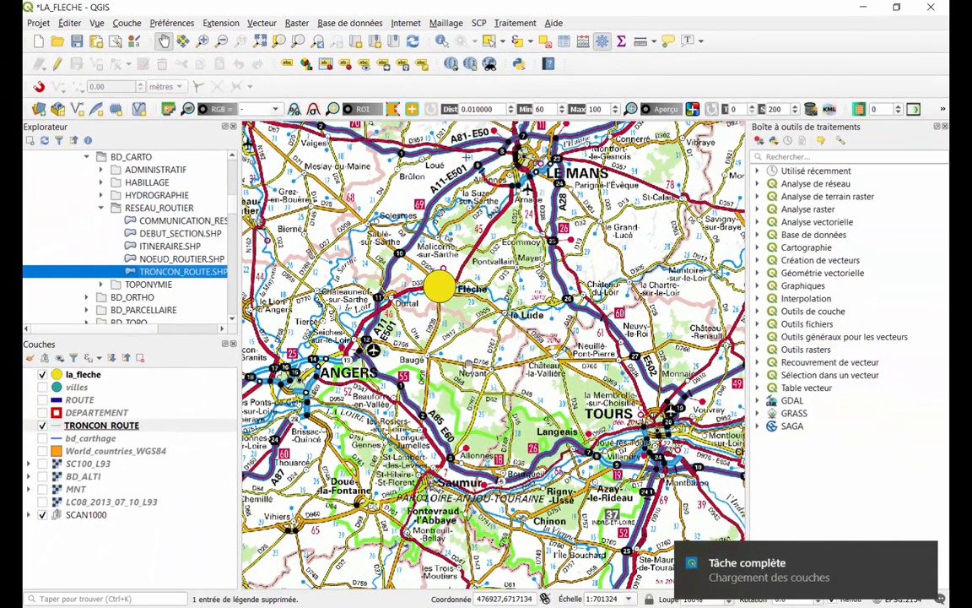
# Zoom to the extent of the TRONCON_ROUTE layer and compare its location with the other layers at full extent
pyautogui.rightClick(127, 426)
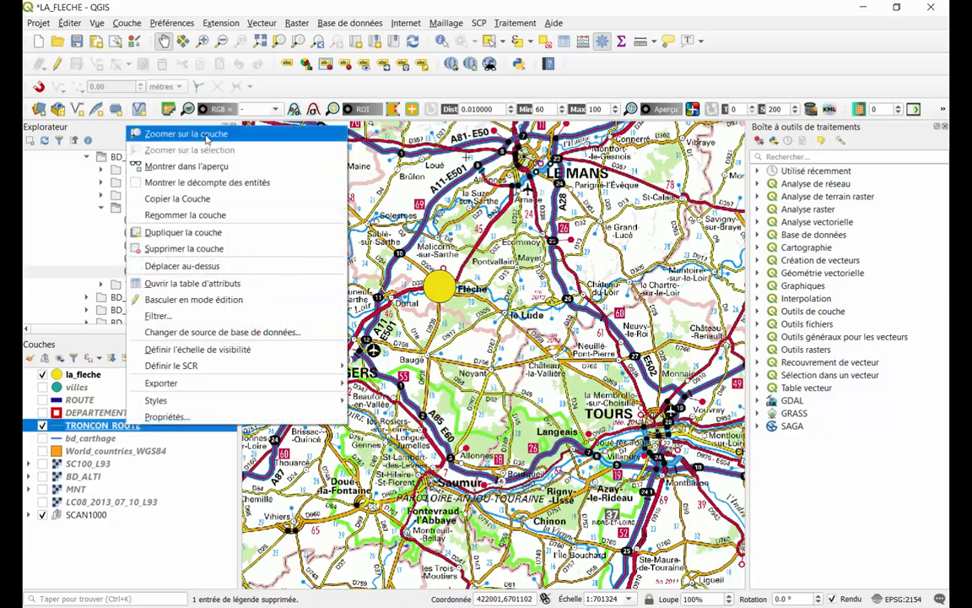
pyautogui.click(182, 133)
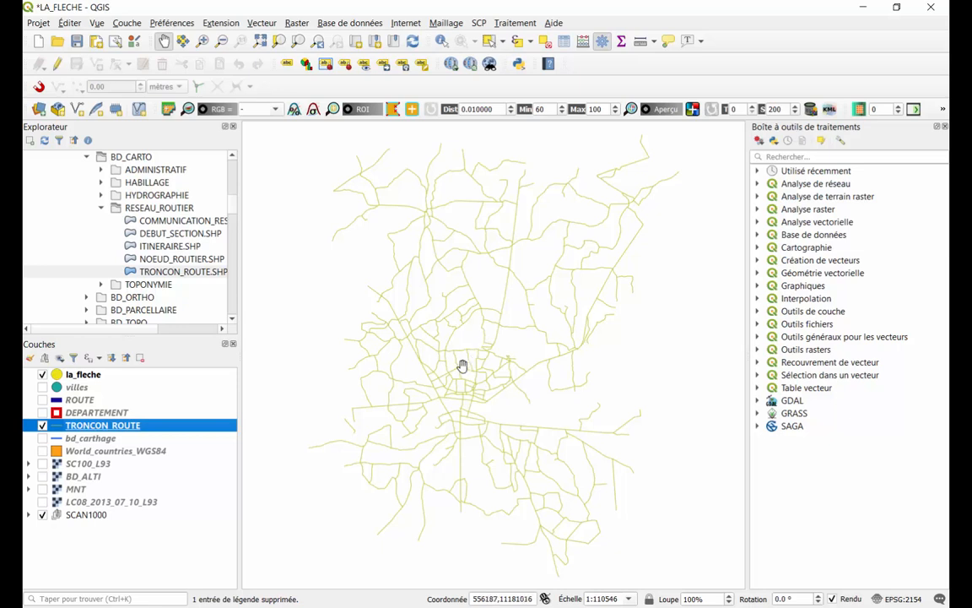
pyautogui.scroll(-3, 464, 366)
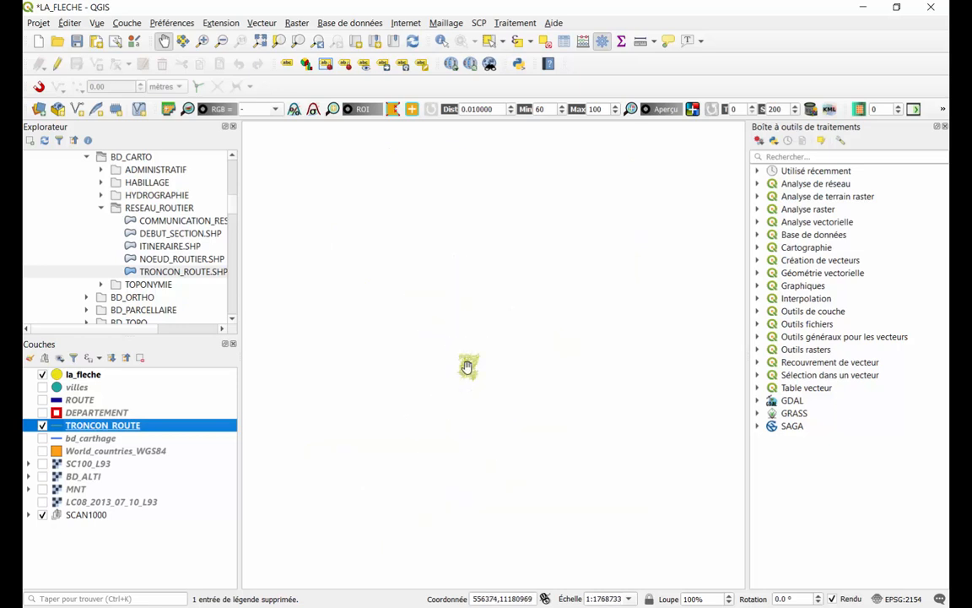
pyautogui.scroll(-3, 471, 373)
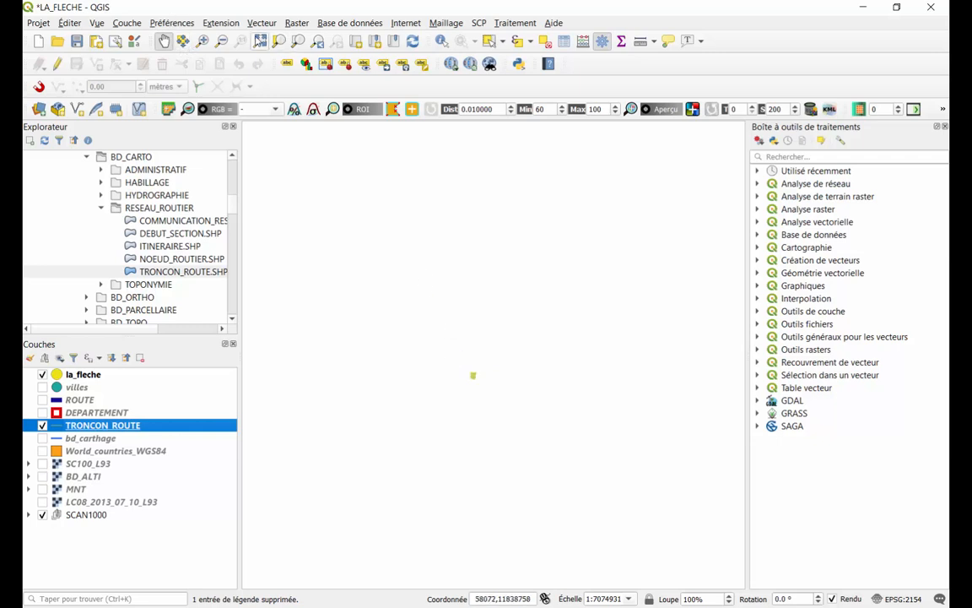
pyautogui.click(260, 41)
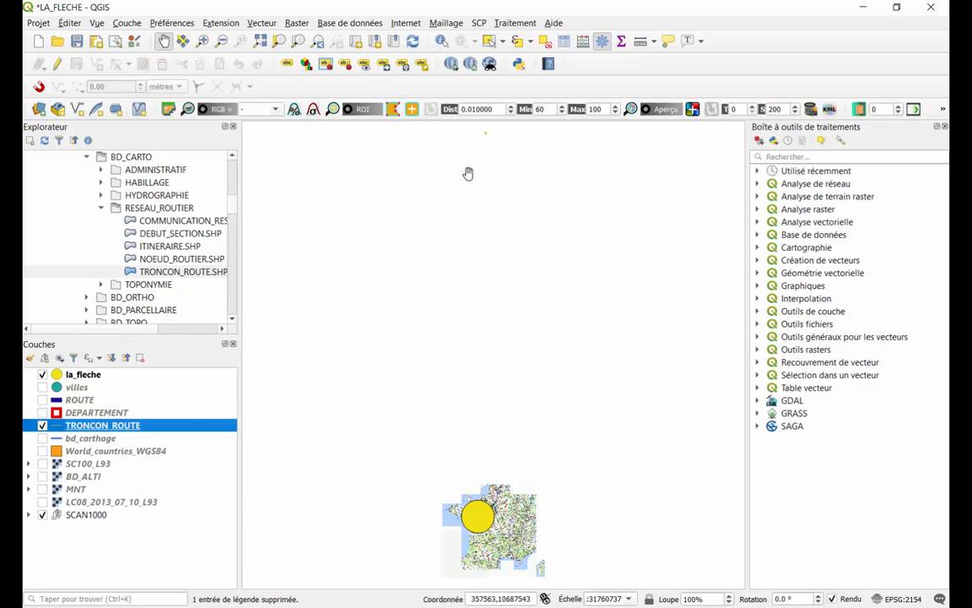
# Examine the TRONCON_ROUTE road network north of France and its offset from the la_fleche point and SCAN1000 map
pyautogui.click(203, 41)
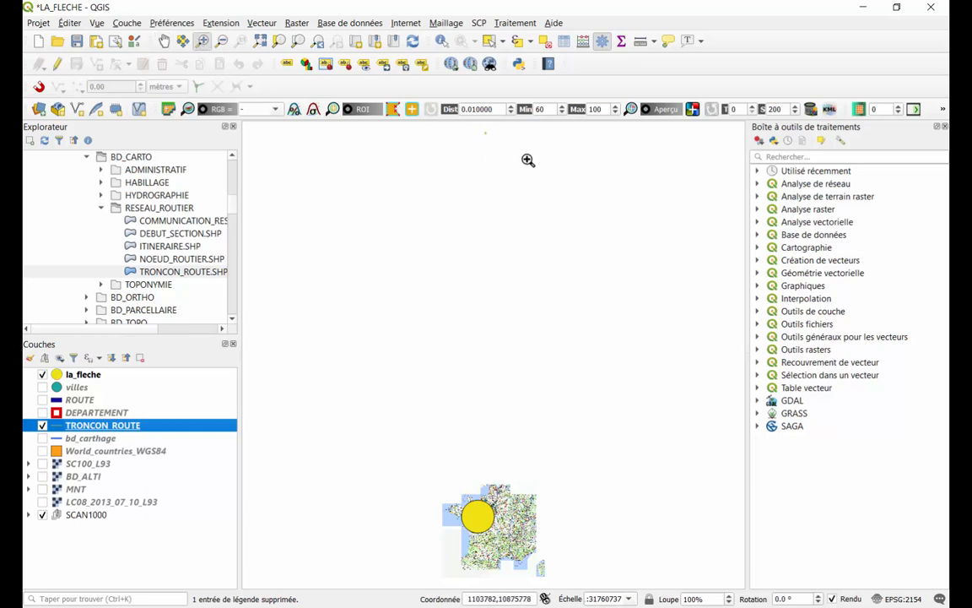
pyautogui.moveTo(493, 141); pyautogui.dragTo(462, 123)
pyautogui.moveTo(571, 374); pyautogui.dragTo(643, 441)
pyautogui.scroll(-8, 464, 382)
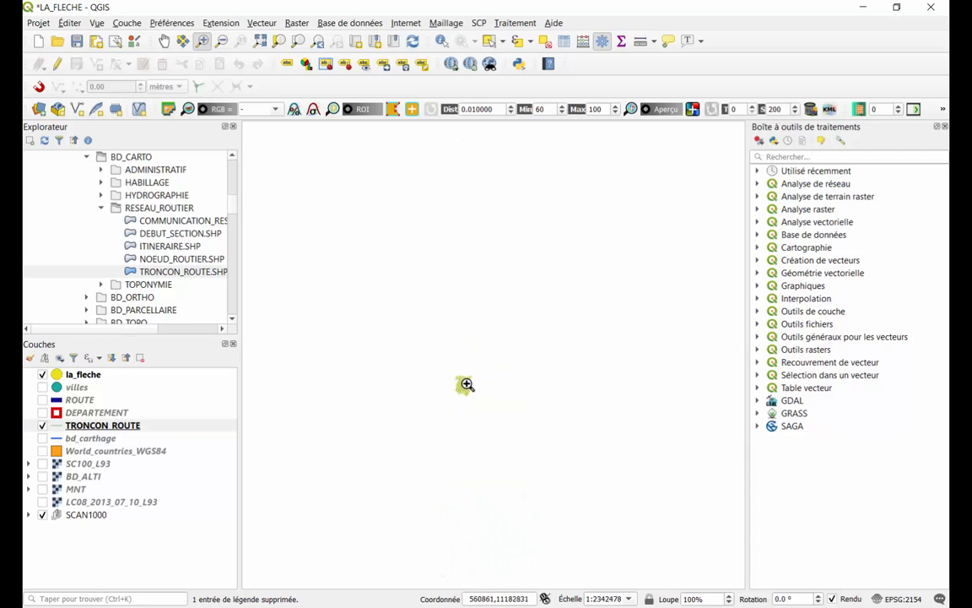
pyautogui.scroll(-3, 470, 384)
pyautogui.scroll(8, 475, 385)
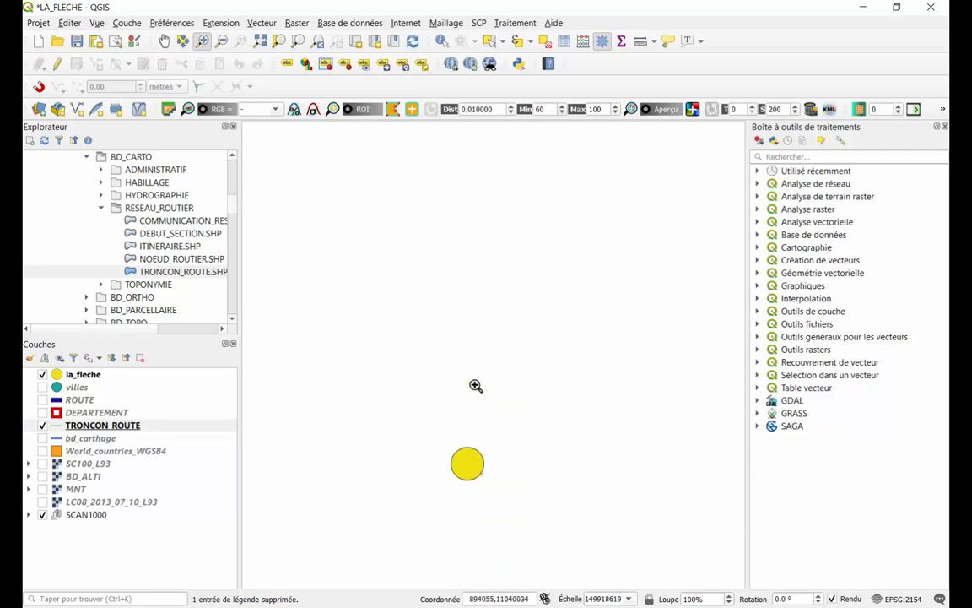
pyautogui.scroll(-2, 475, 385)
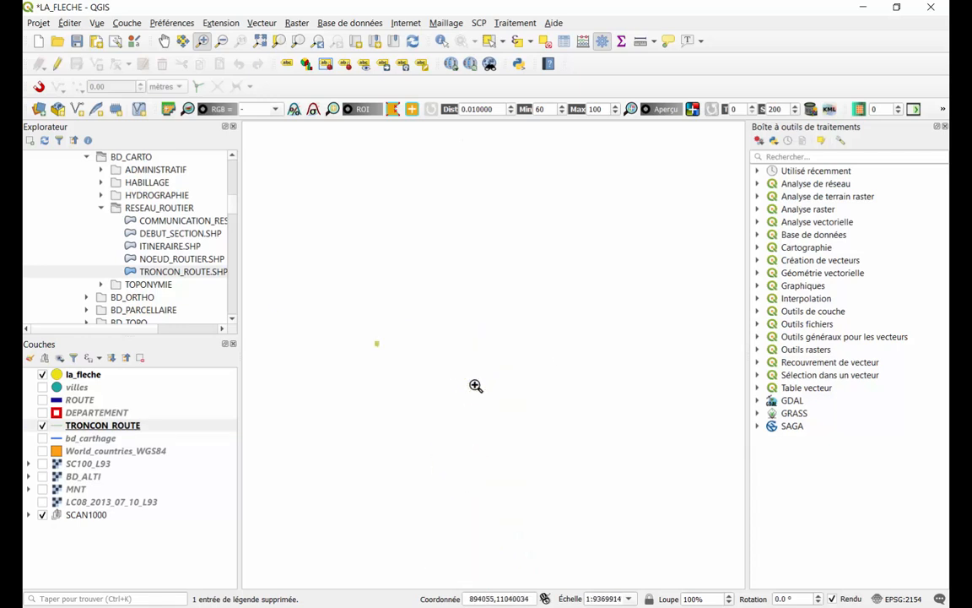
pyautogui.scroll(1, 475, 386)
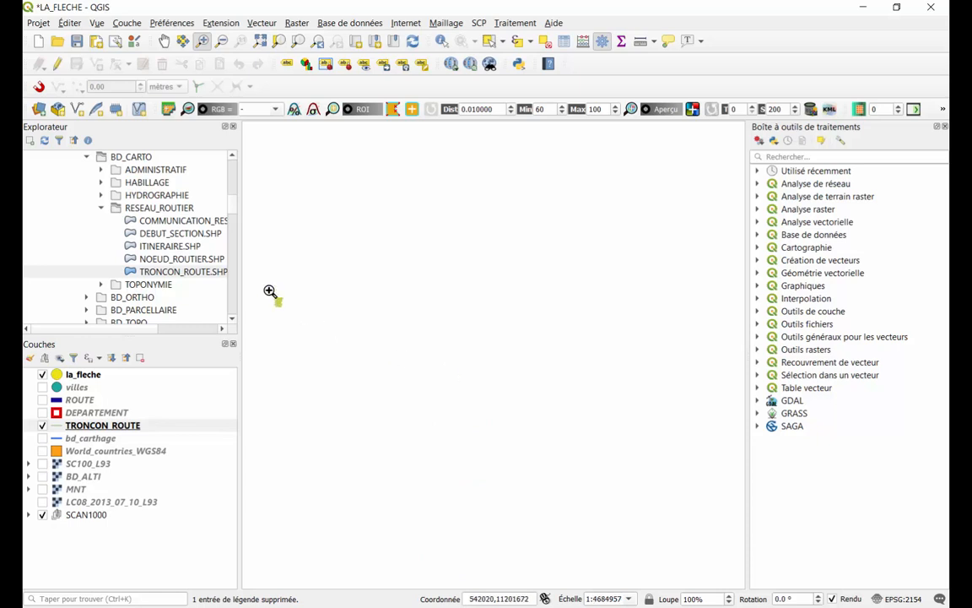
pyautogui.scroll(4, 271, 293)
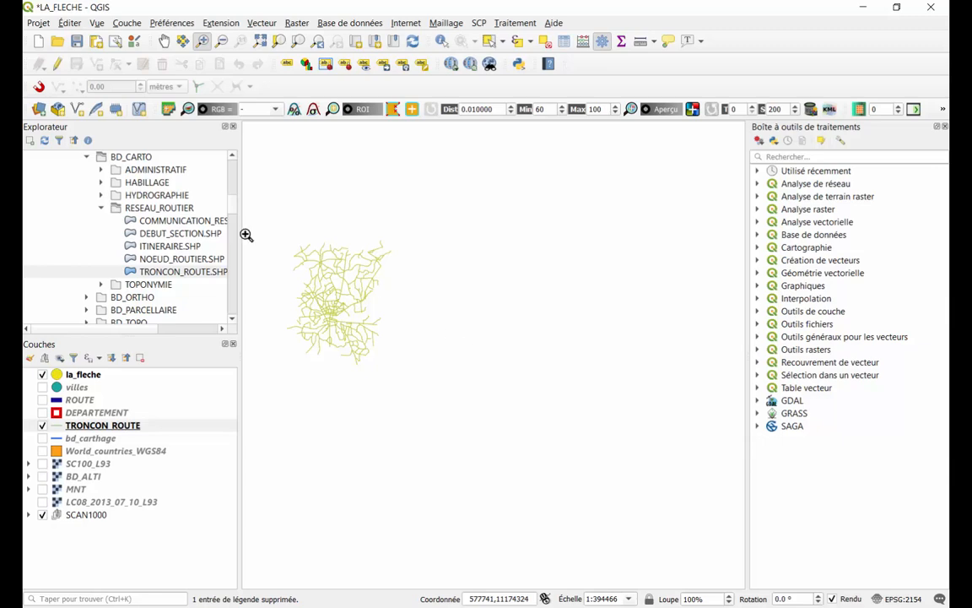
pyautogui.moveTo(287, 213); pyautogui.dragTo(412, 358)
pyautogui.scroll(-4, 443, 336)
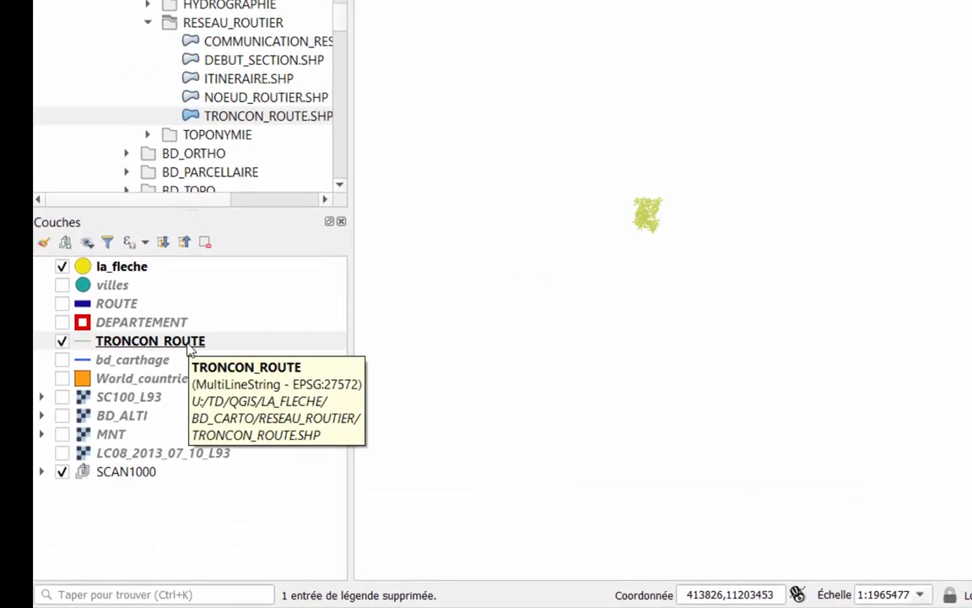
# Set the coordinate reference system of the TRONCON_ROUTE layer to RGF93 / Lambert-93 (EPSG:2154)
pyautogui.rightClick(129, 429)
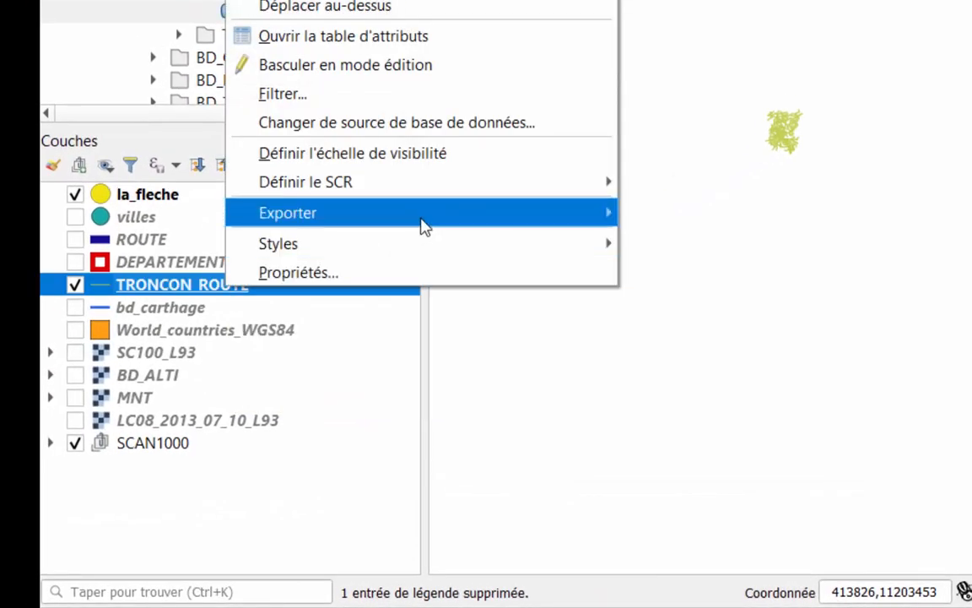
pyautogui.moveTo(529, 183)
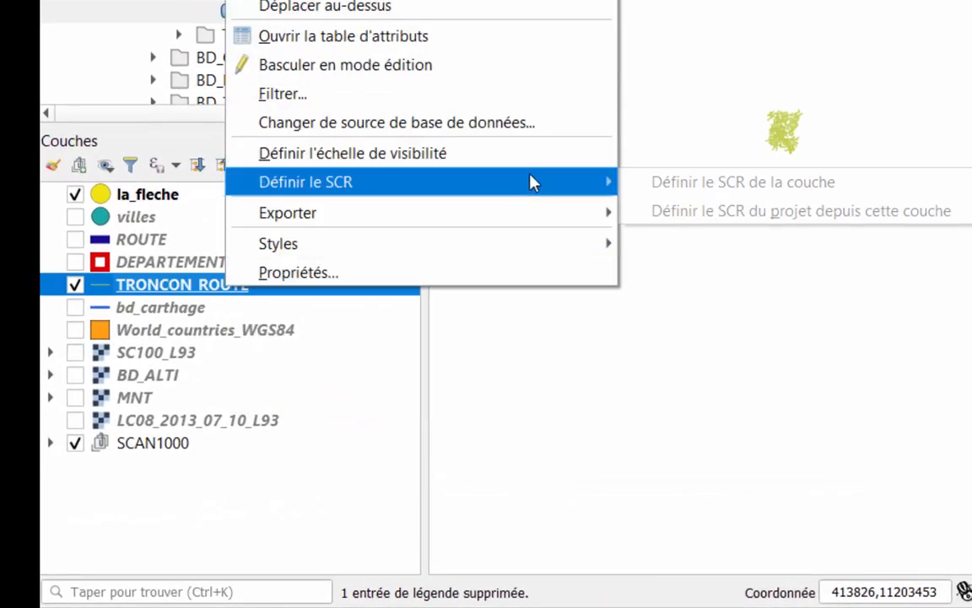
pyautogui.click(711, 186)
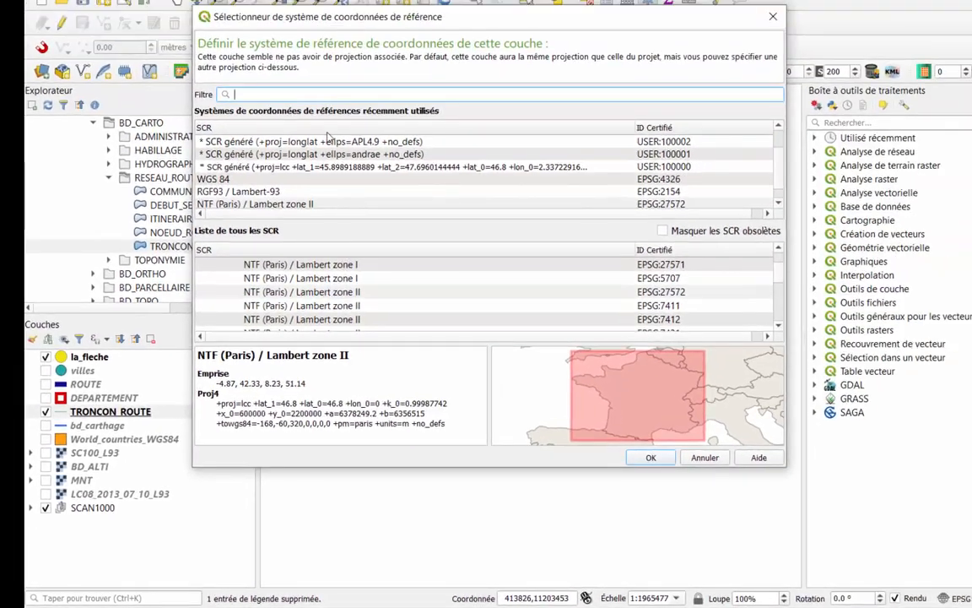
pyautogui.click(206, 192)
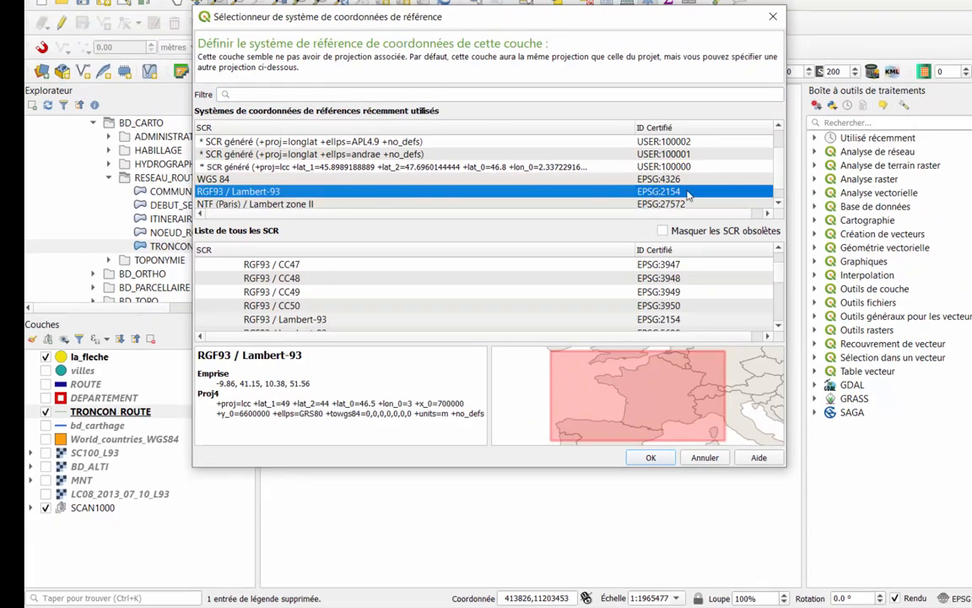
pyautogui.click(652, 461)
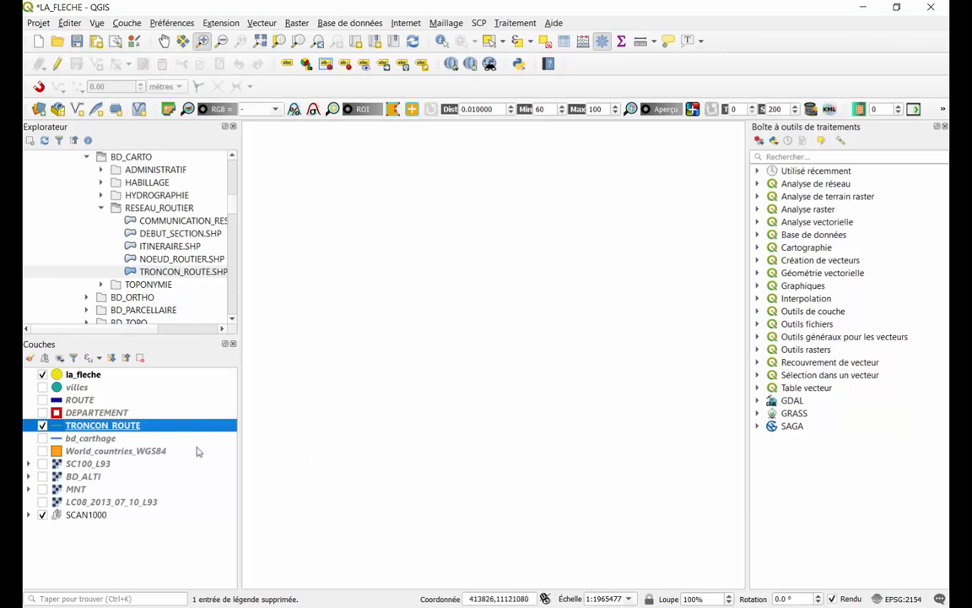
# Zoom to the TRONCON_ROUTE layer and check how its roads line up with the SCAN1000 map around La Flèche
pyautogui.rightClick(131, 431)
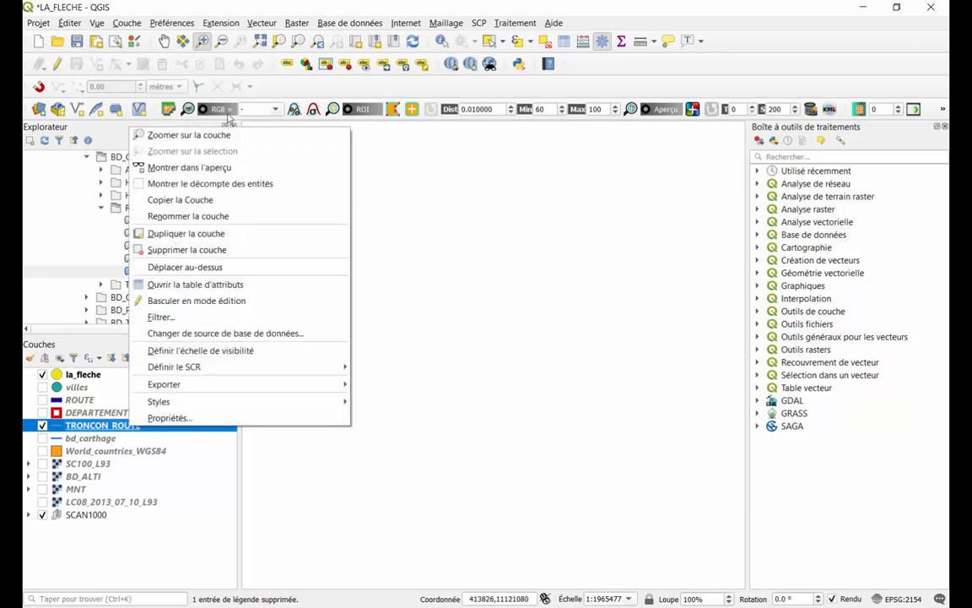
pyautogui.click(237, 135)
pyautogui.scroll(-2, 493, 312)
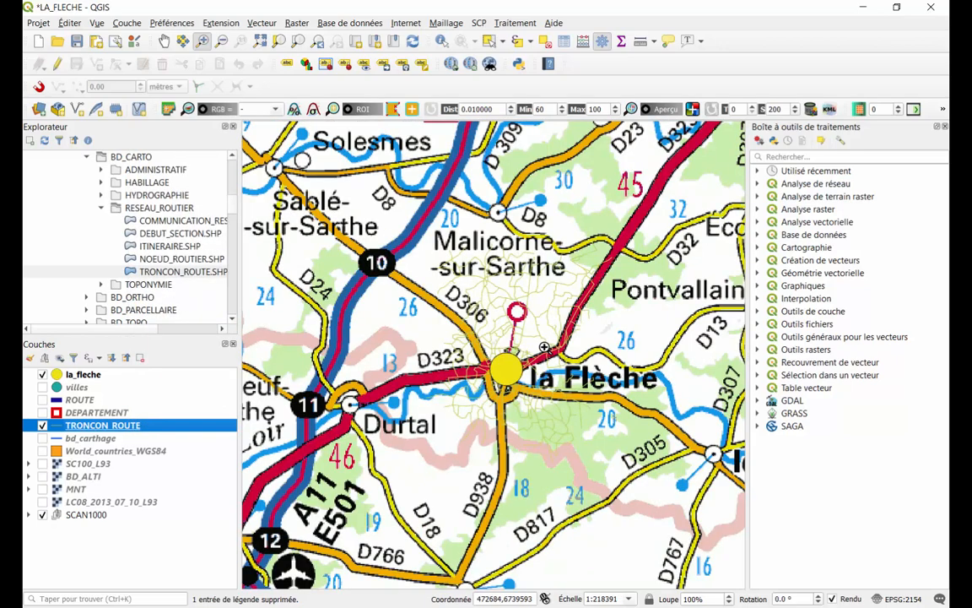
pyautogui.scroll(2, 540, 318)
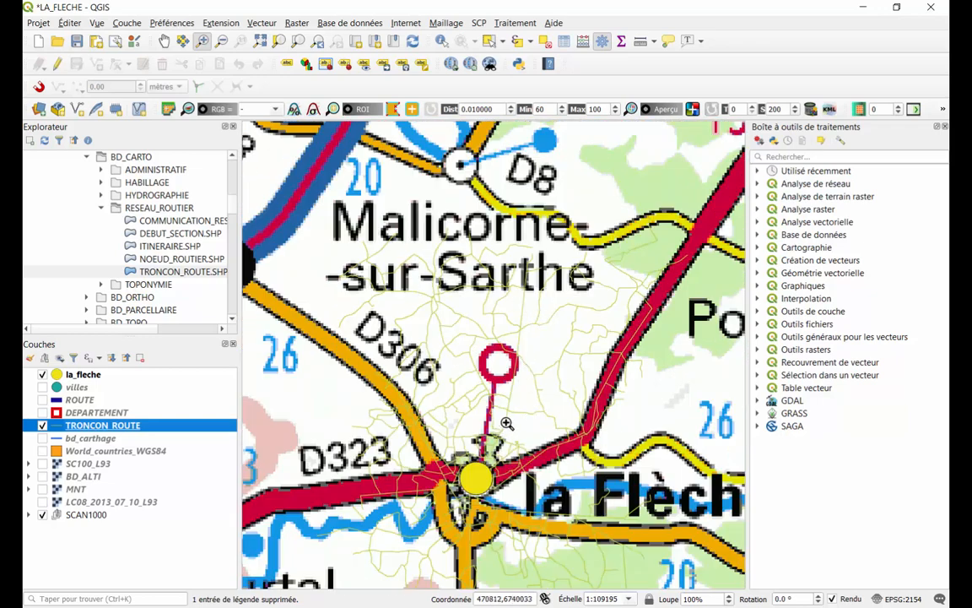
pyautogui.scroll(-1, 506, 422)
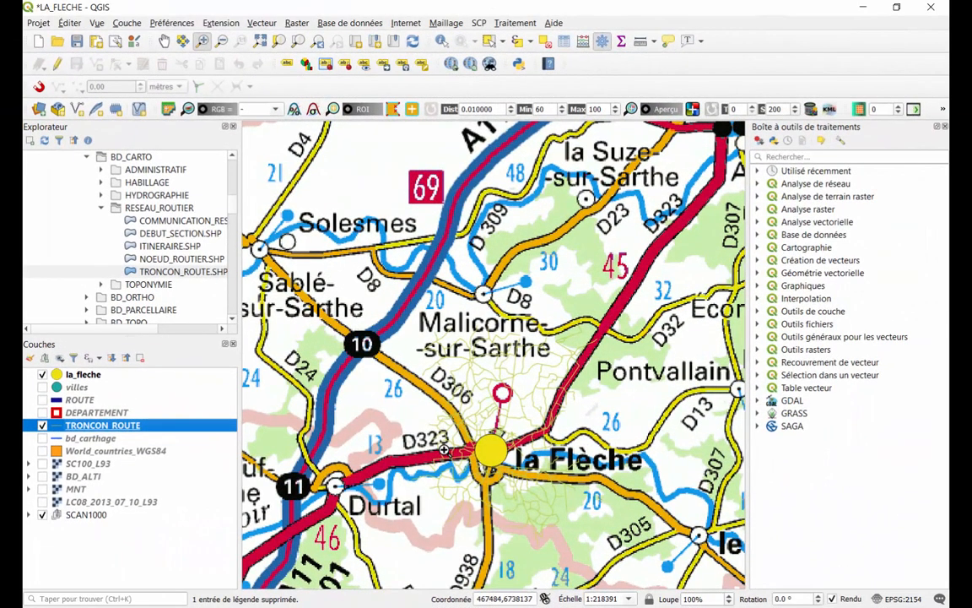
# Set the project's coordinate reference system to RGF93 / Lambert-93 (EPSG:2154) in the project properties
pyautogui.click(44, 27)
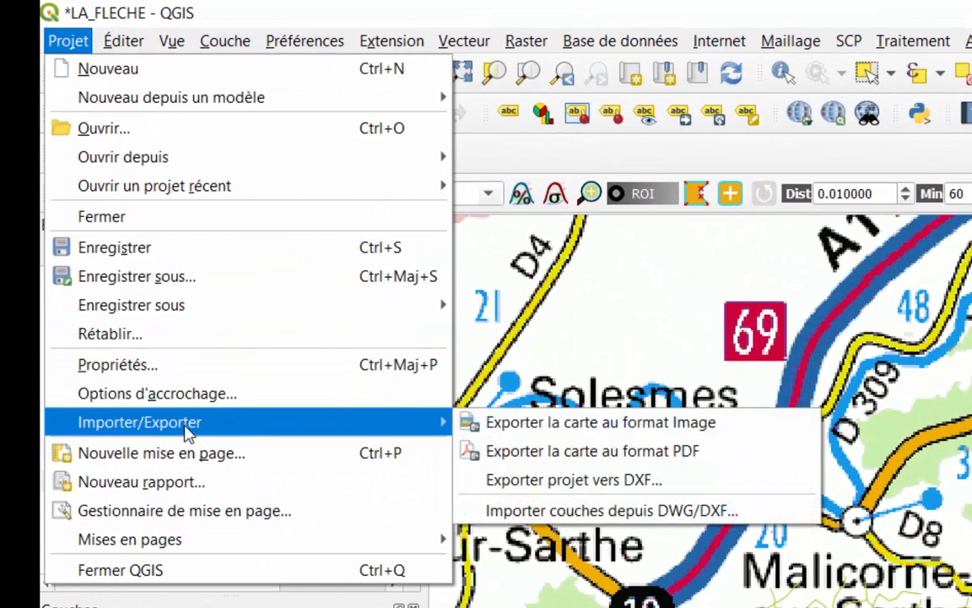
pyautogui.press('Escape')
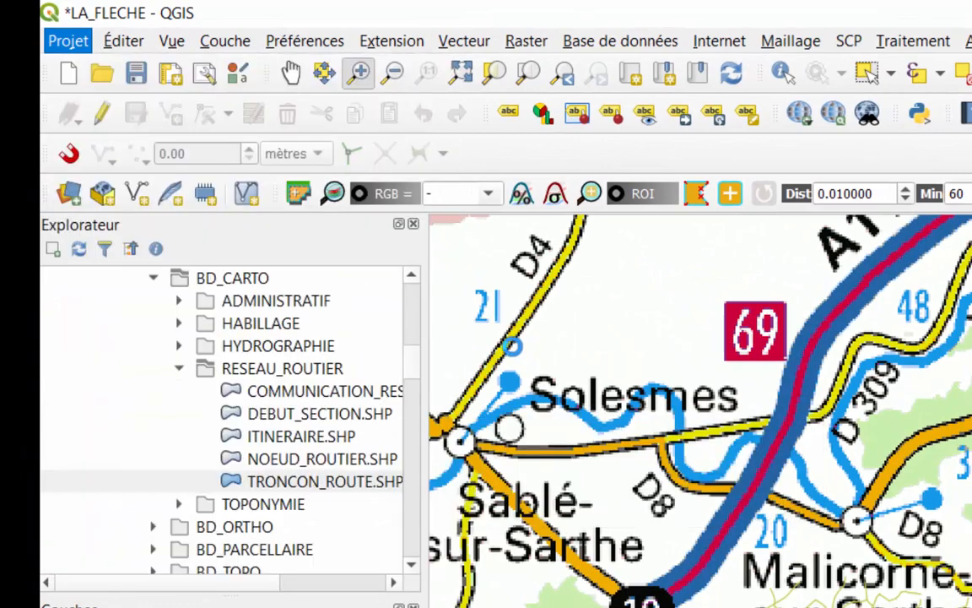
pyautogui.hotkey('ctrl', 'shift', 'p')
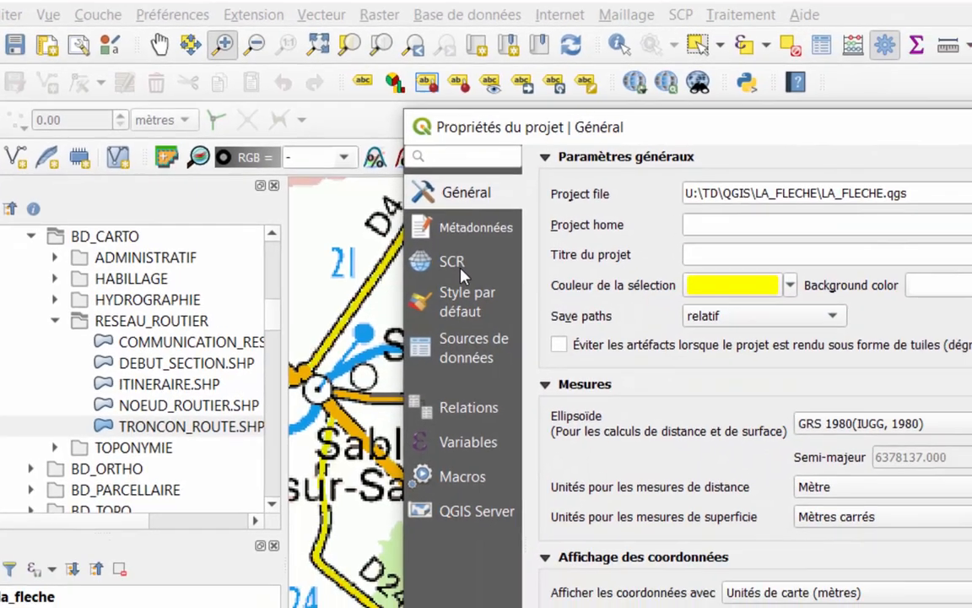
pyautogui.click(601, 305)
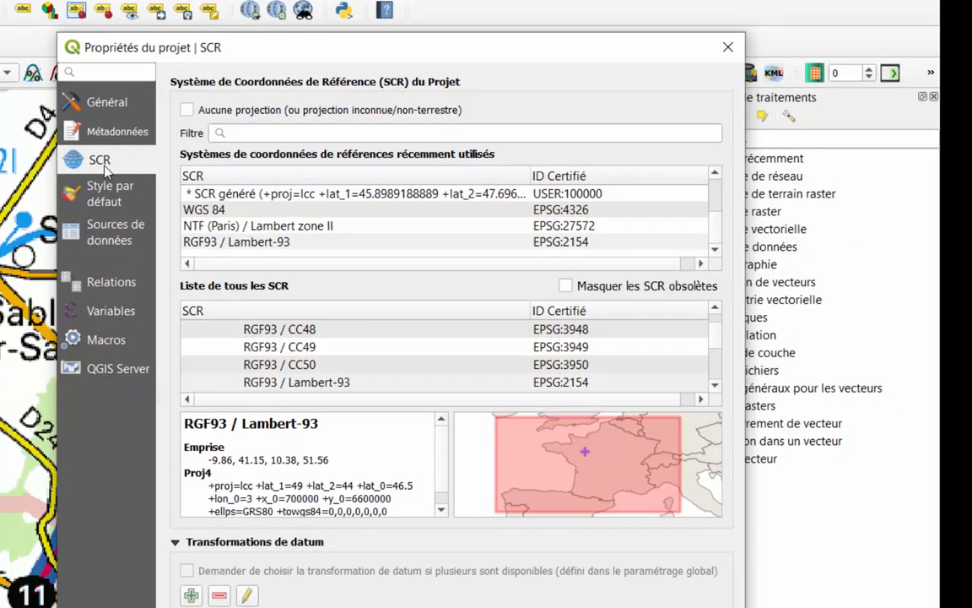
pyautogui.moveTo(451, 60); pyautogui.dragTo(157, 9)
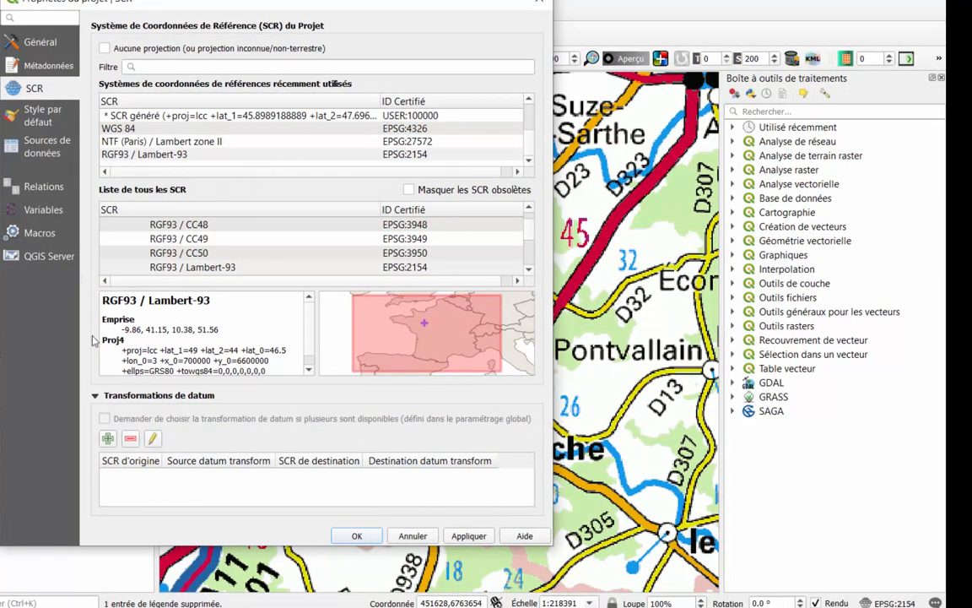
pyautogui.click(180, 158)
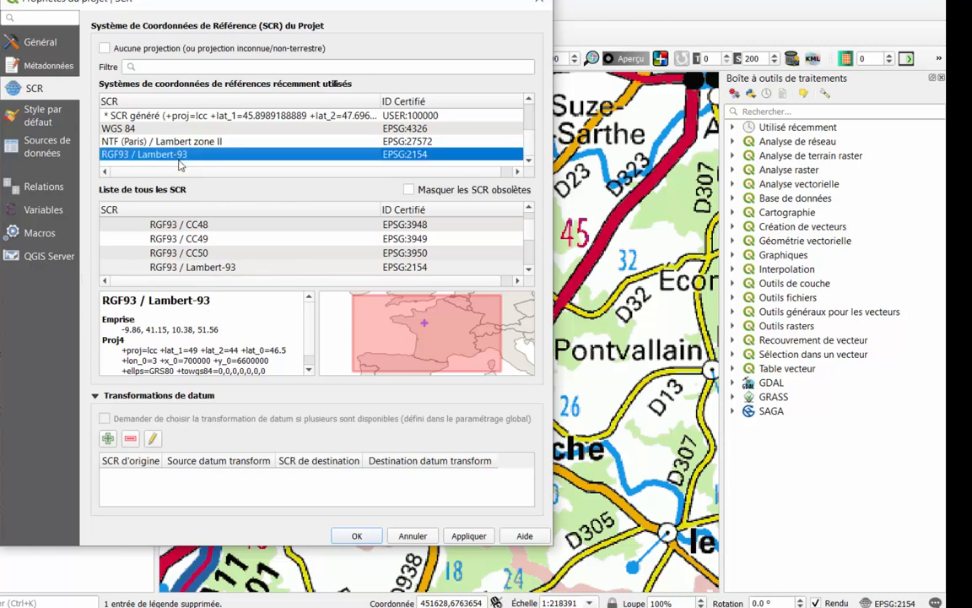
pyautogui.click(472, 537)
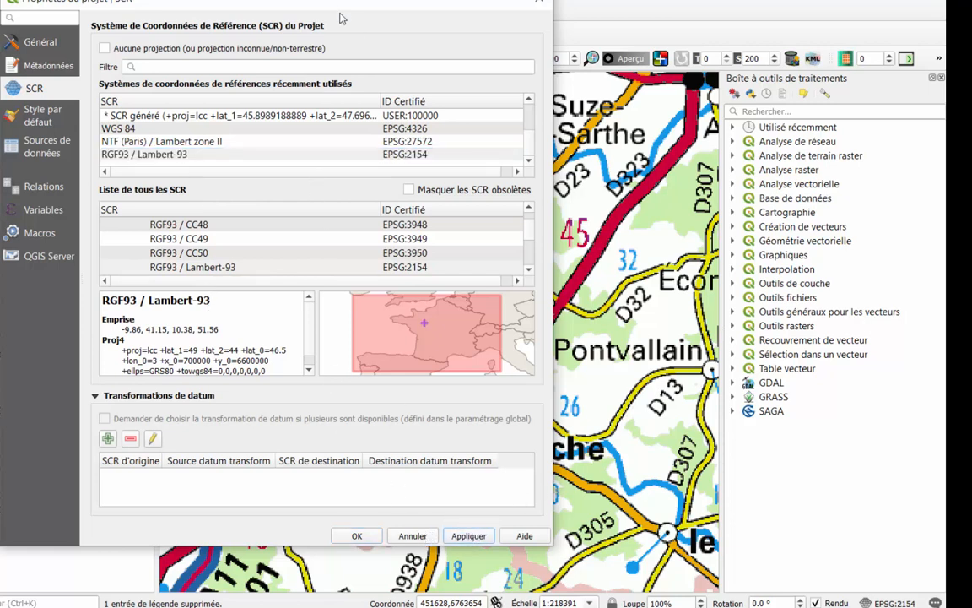
pyautogui.moveTo(341, 6); pyautogui.dragTo(181, 9)
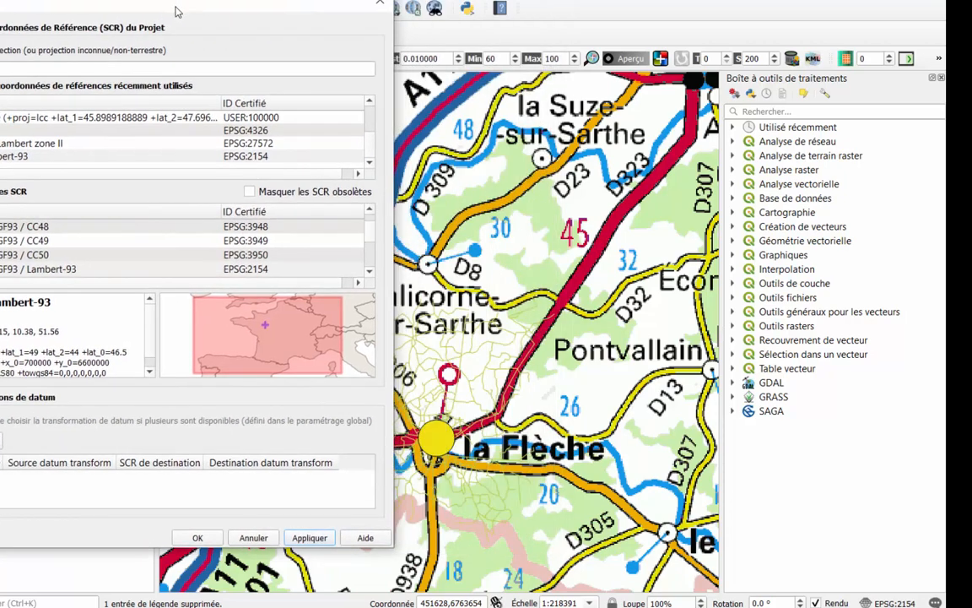
pyautogui.click(197, 539)
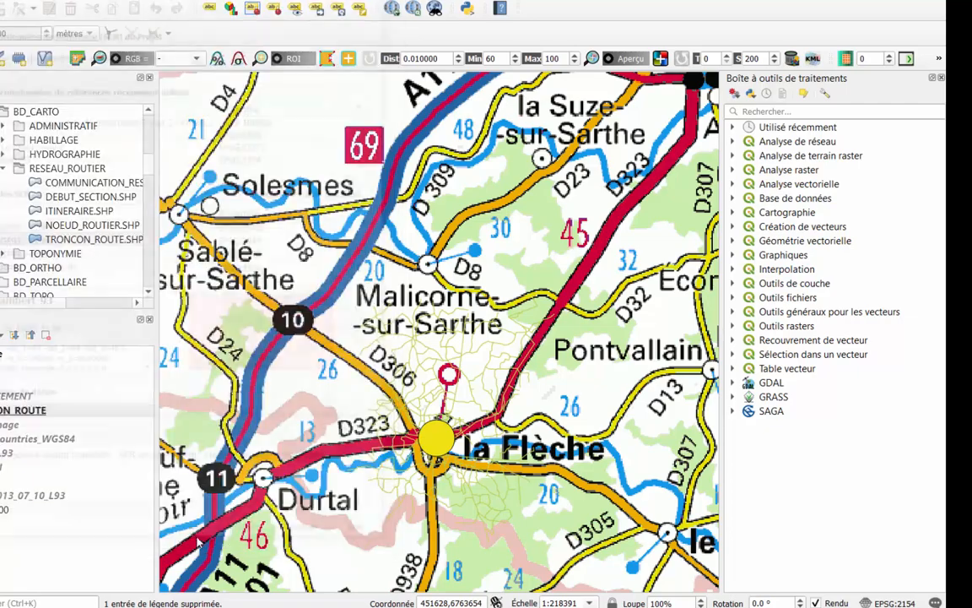
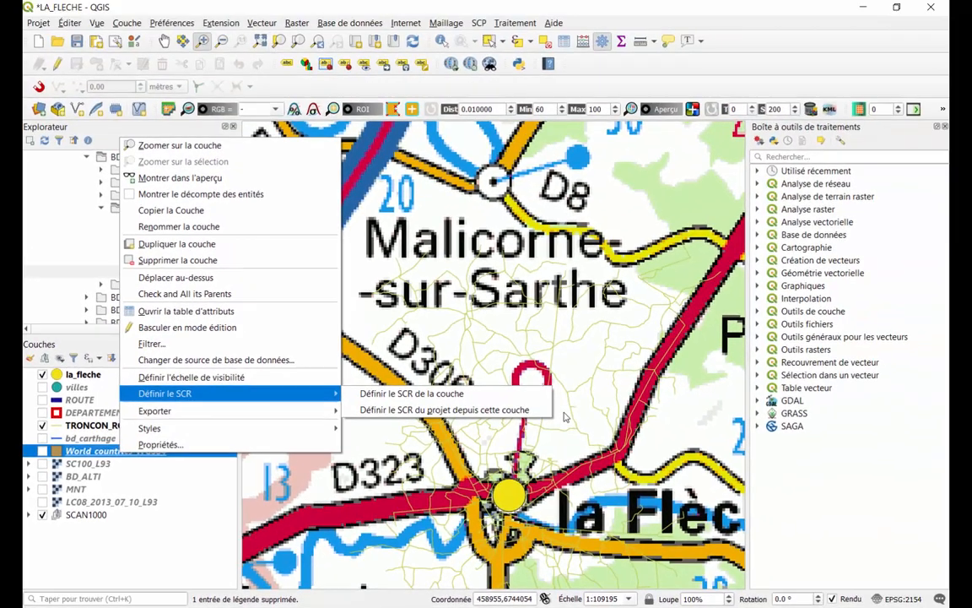
# Dismiss the World_countries_WGS84 layer's commands and review the coordinate reference system (SCR) settings in the program options
pyautogui.click(564, 413)
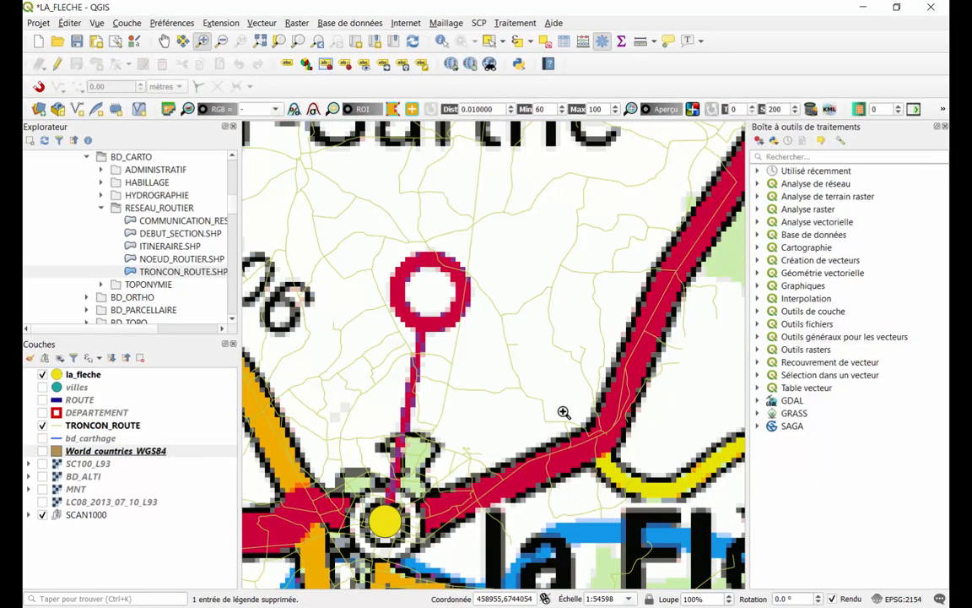
pyautogui.click(178, 25)
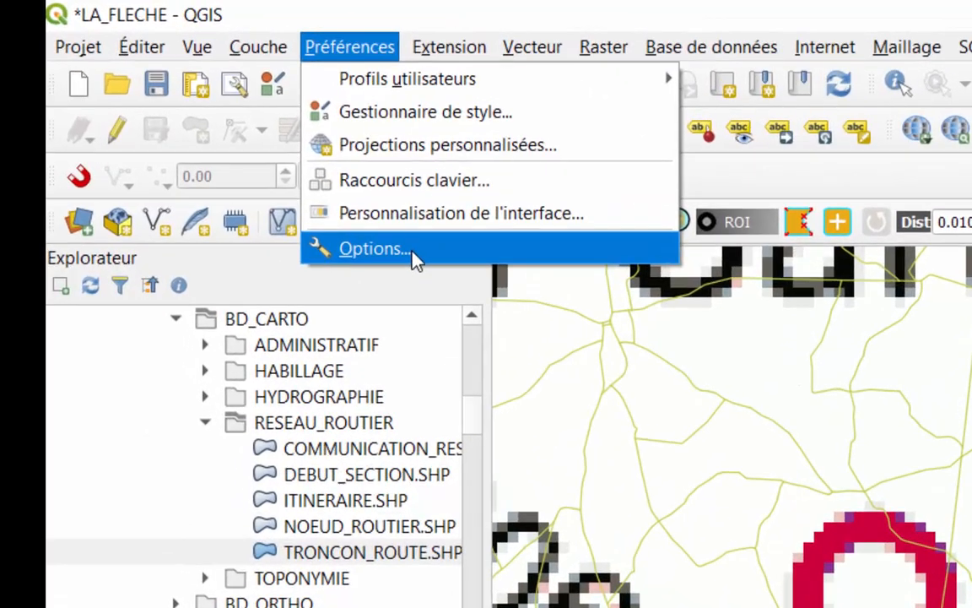
pyautogui.click(413, 252)
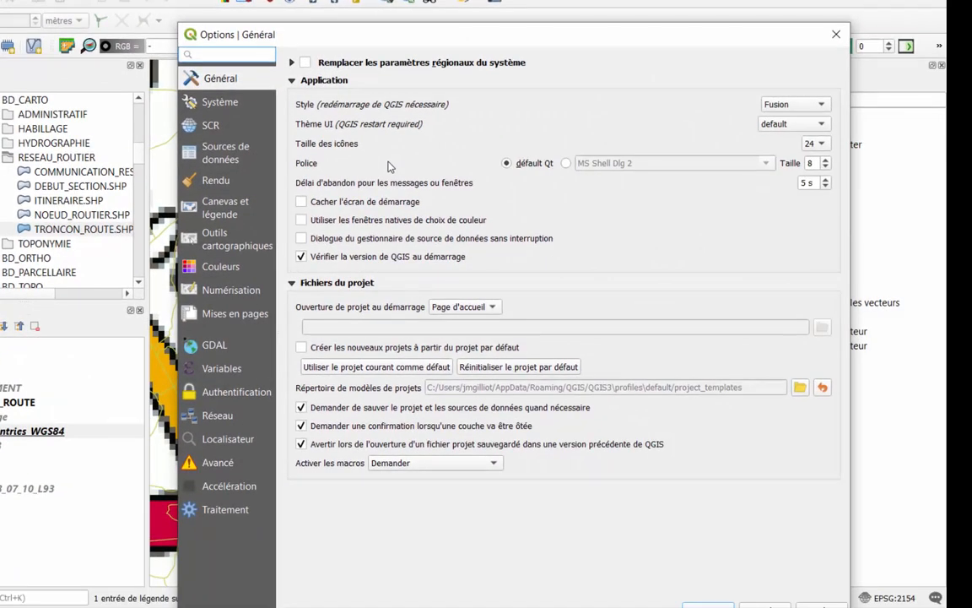
pyautogui.click(226, 128)
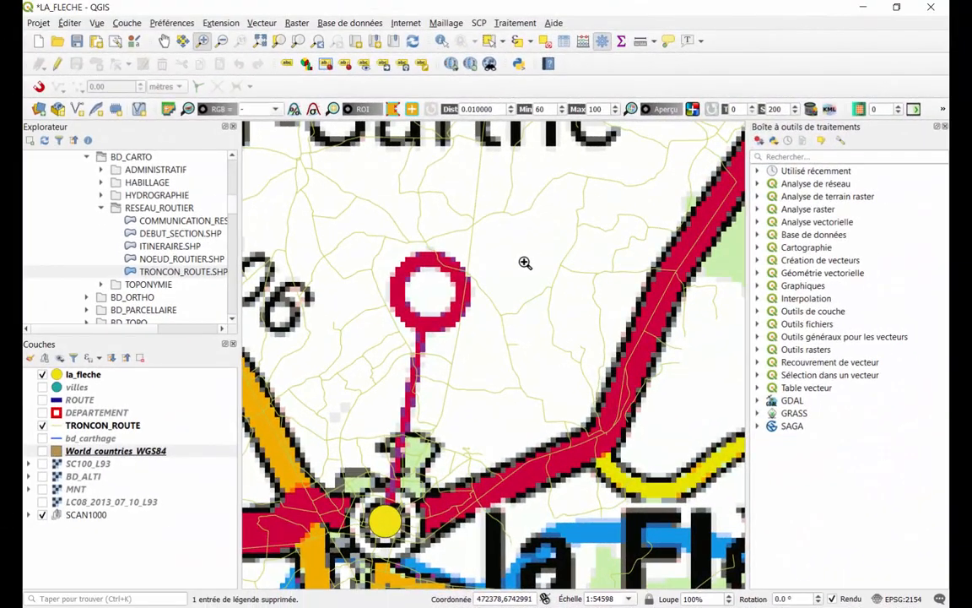
# Show the World_countries_WGS84 layer and view its country outlines across France and the neighbouring countries
pyautogui.scroll(-1, 456, 306)
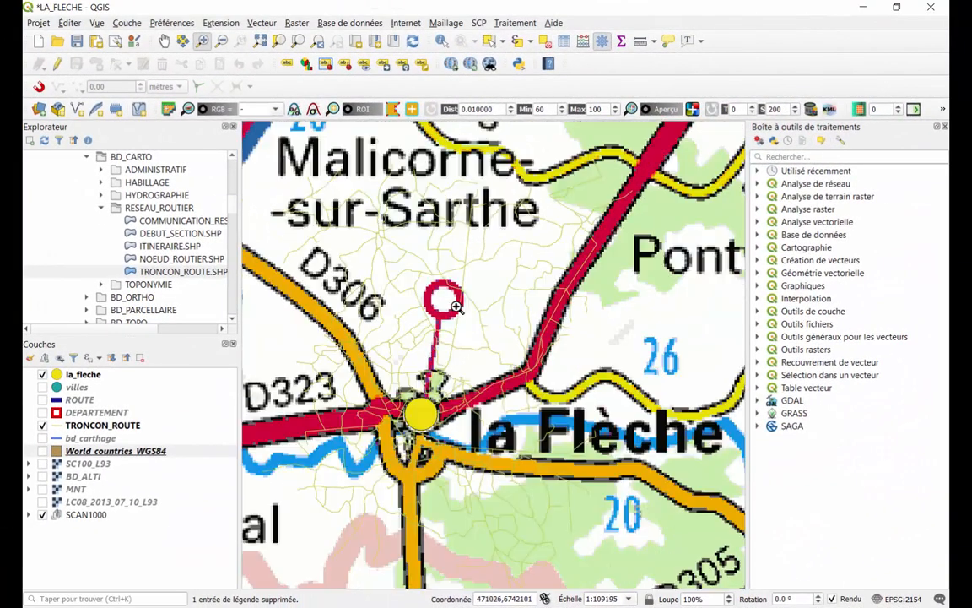
pyautogui.scroll(-1, 455, 306)
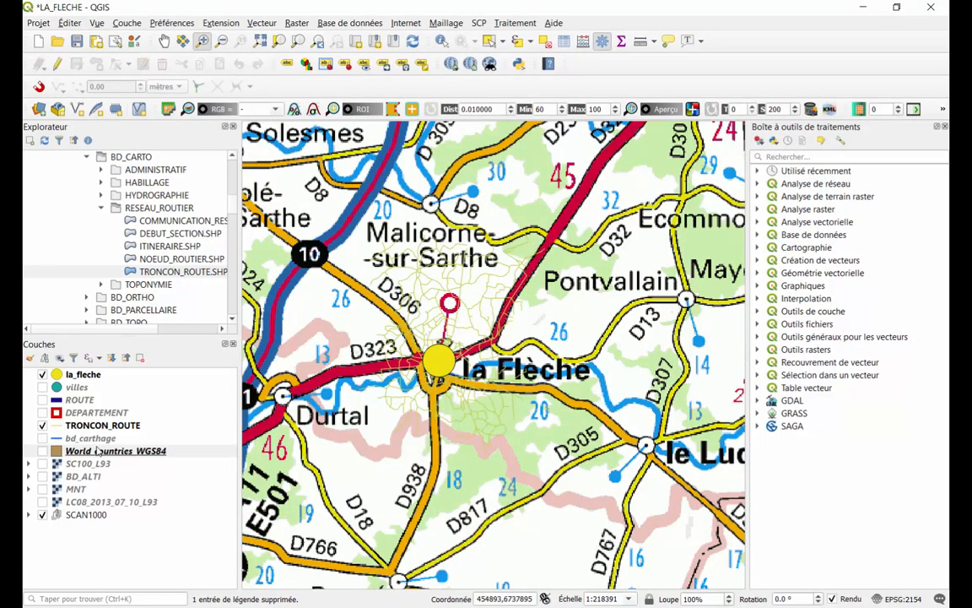
pyautogui.click(42, 451)
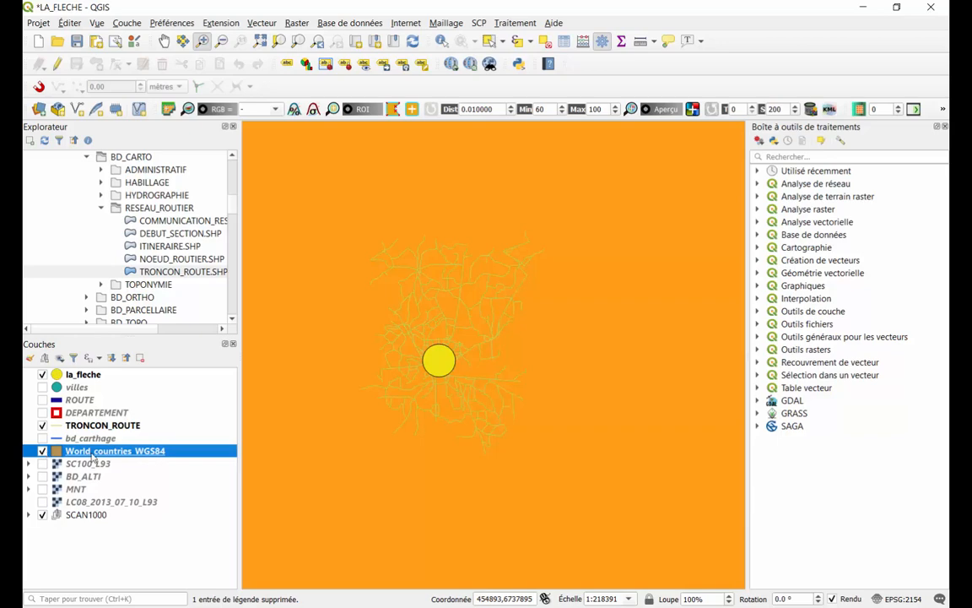
pyautogui.scroll(-5, 437, 369)
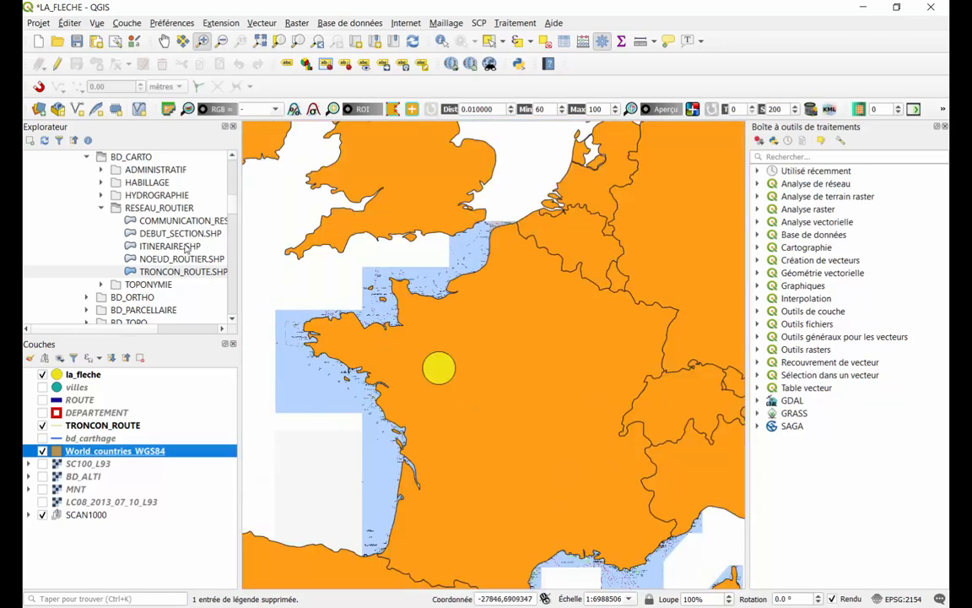
# Add latitude_meridien.shp from the MONDE folder to the map and place World_countries_WGS84 above it in the layer order
pyautogui.scroll(-4, 183, 239)
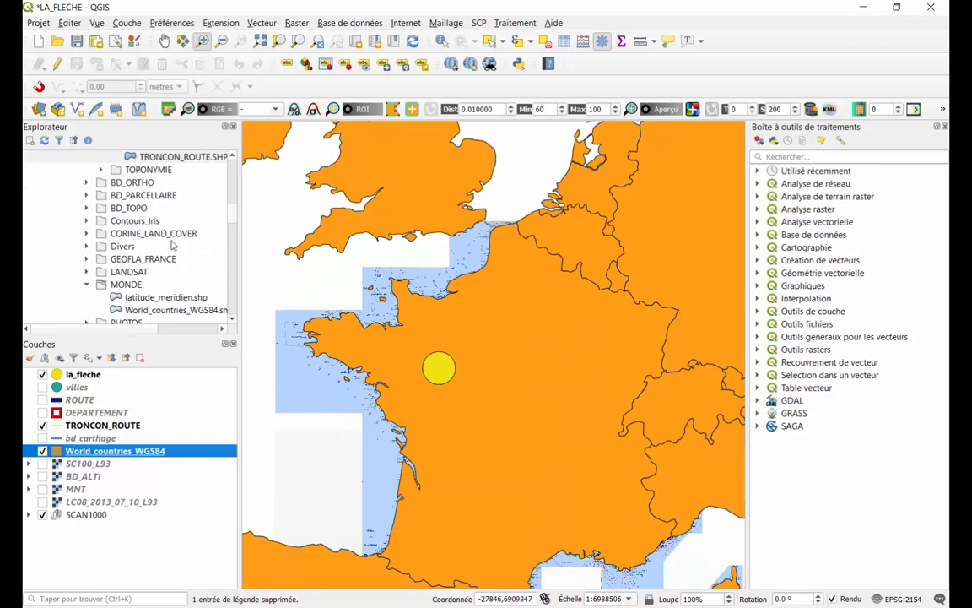
pyautogui.moveTo(157, 258); pyautogui.dragTo(442, 322)
pyautogui.scroll(-4, 456, 317)
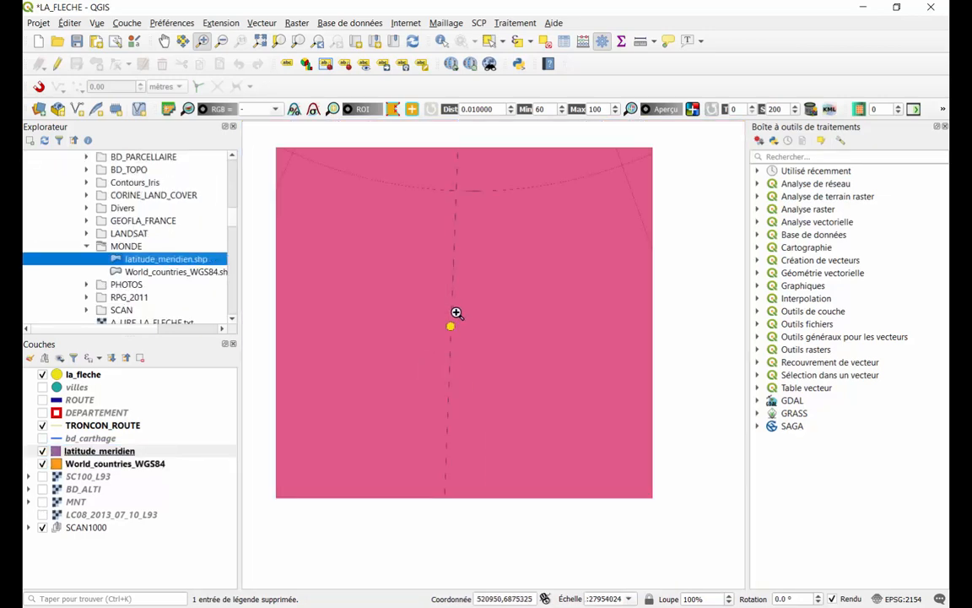
pyautogui.scroll(-1, 457, 315)
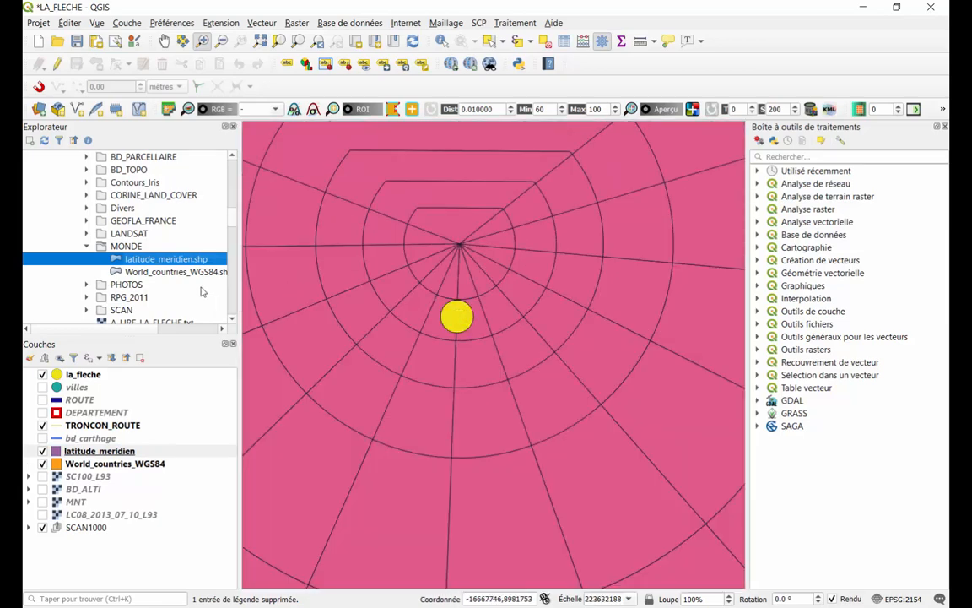
pyautogui.moveTo(93, 463); pyautogui.dragTo(95, 442)
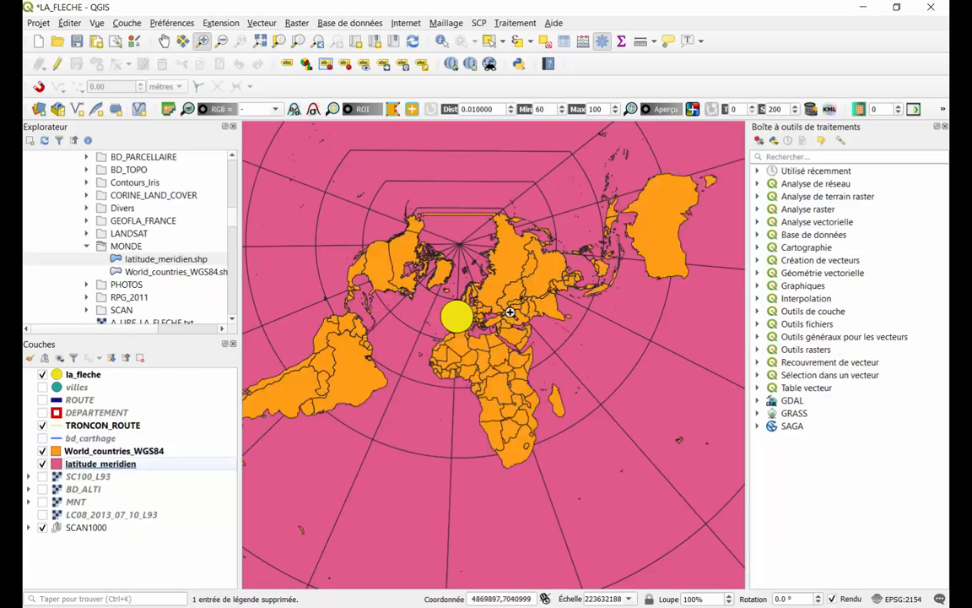
# Examine how the Lambert-93 projection distorts the continents and the meridian grid far from France
pyautogui.scroll(2, 510, 315)
pyautogui.moveTo(410, 276); pyautogui.dragTo(645, 289)
pyautogui.scroll(-1, 557, 257)
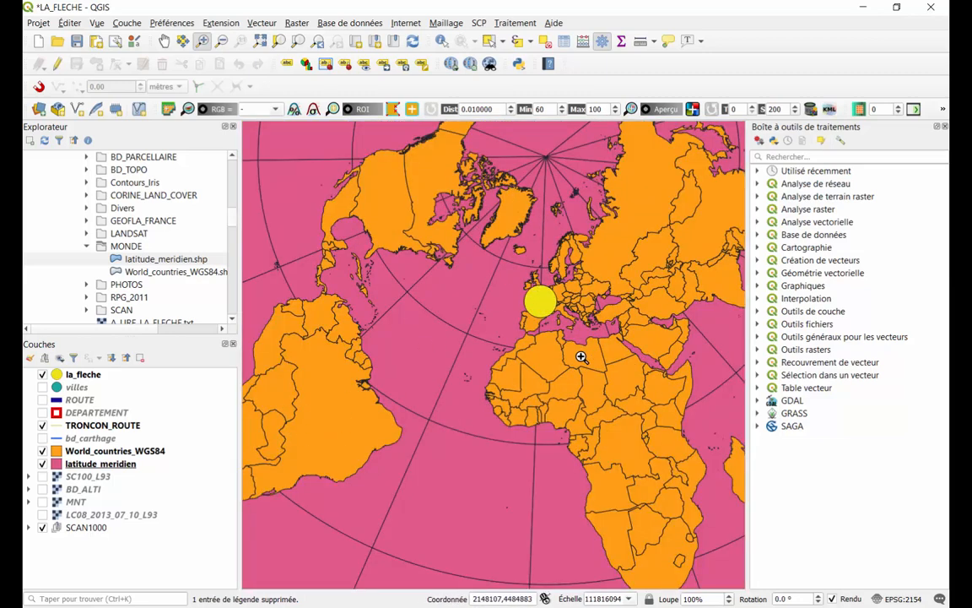
pyautogui.moveTo(451, 369); pyautogui.dragTo(419, 430)
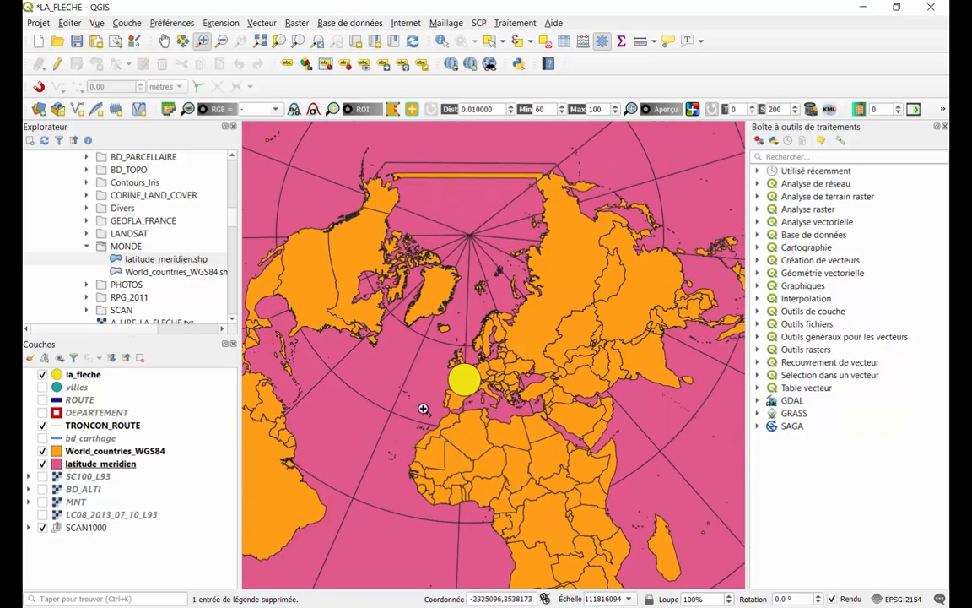
pyautogui.moveTo(471, 380); pyautogui.dragTo(476, 443)
pyautogui.scroll(1, 478, 290)
pyautogui.scroll(1, 473, 297)
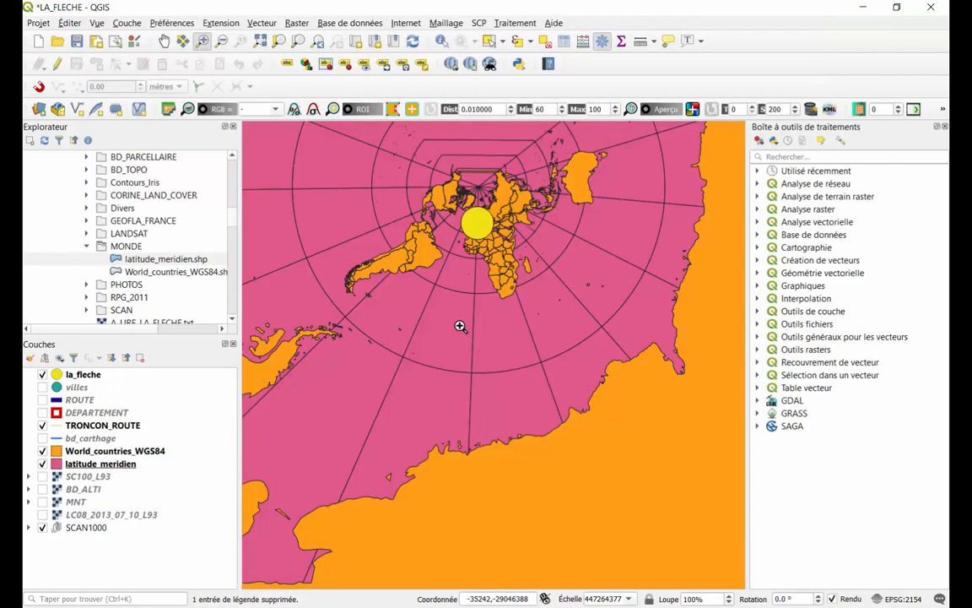
# Set the project's coordinate reference system to WGS 84 (EPSG:4326) in the project properties
pyautogui.click(40, 25)
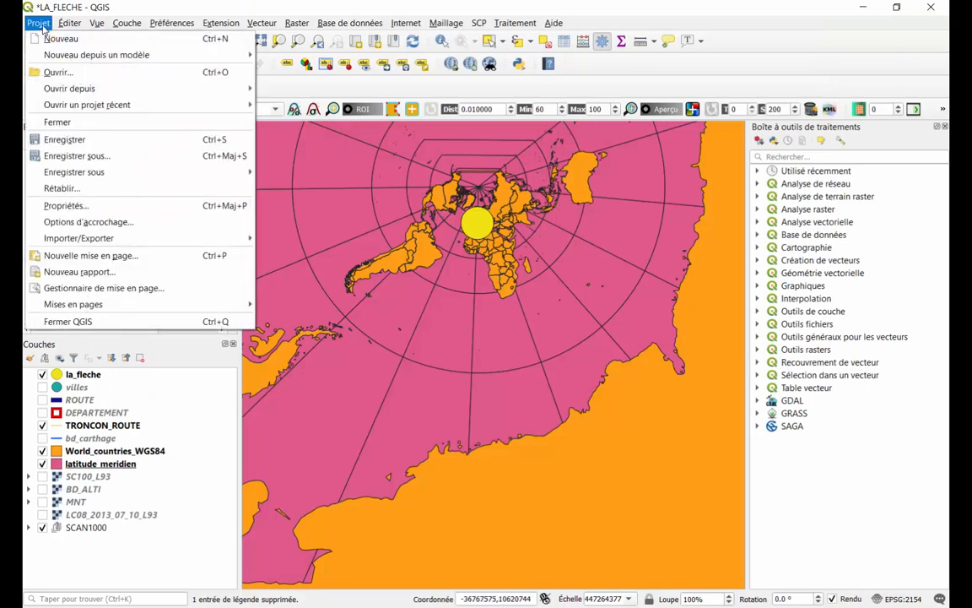
pyautogui.click(107, 204)
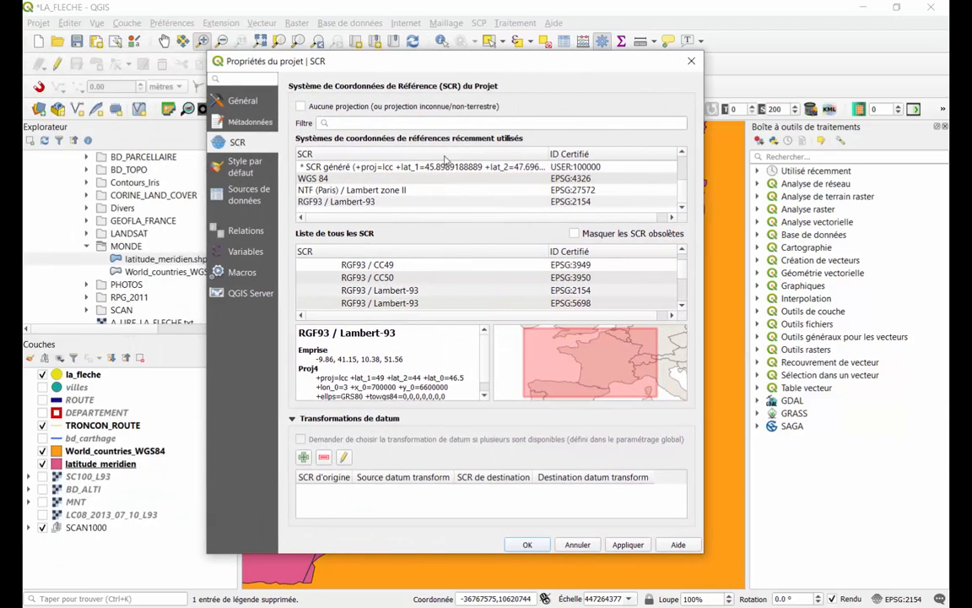
pyautogui.click(342, 125)
pyautogui.click(304, 178)
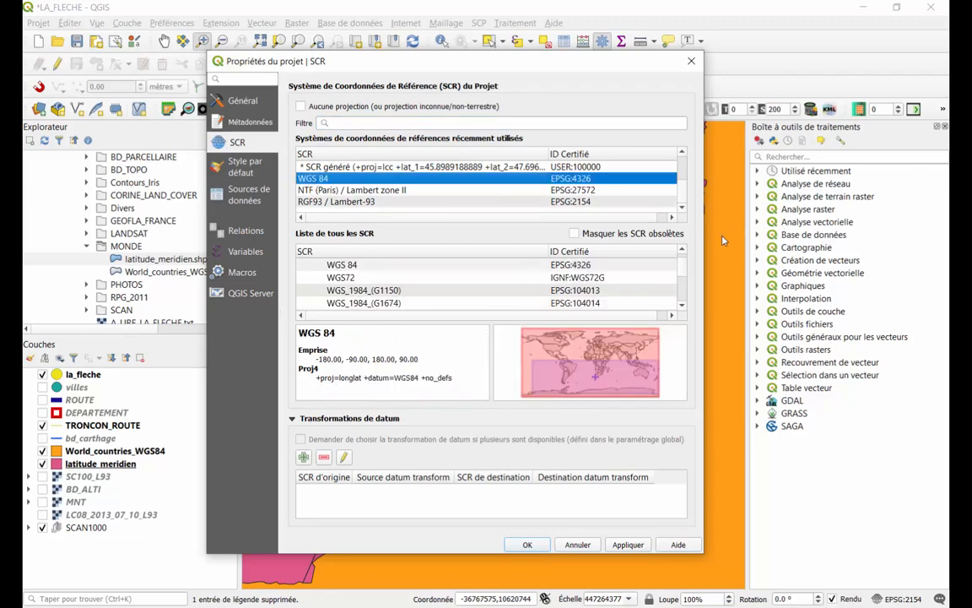
pyautogui.click(529, 544)
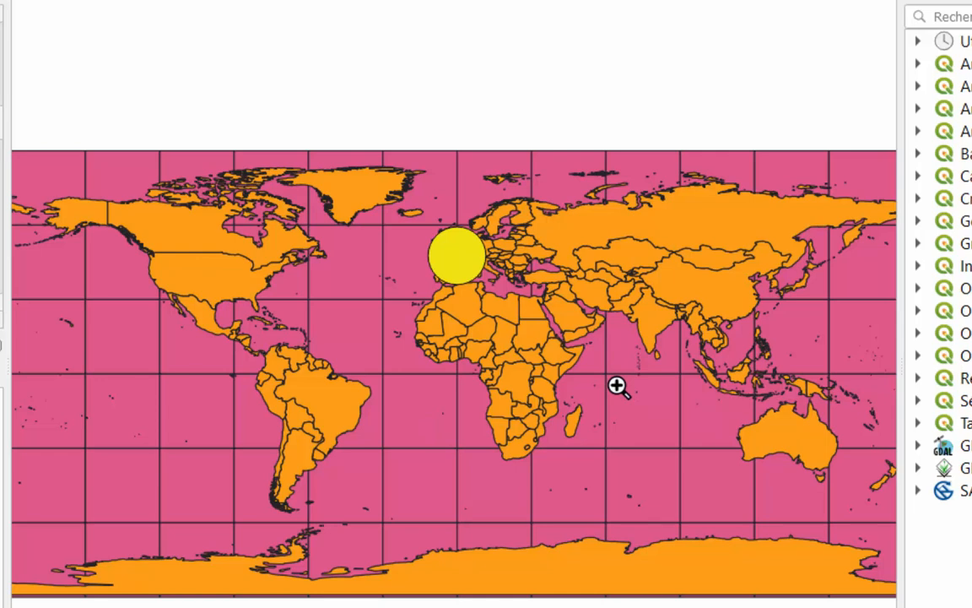
# Examine the shapes of the countries and the straight latitude and meridian grid in WGS 84, from world scale to Europe
pyautogui.click(525, 301)
pyautogui.click(525, 301)
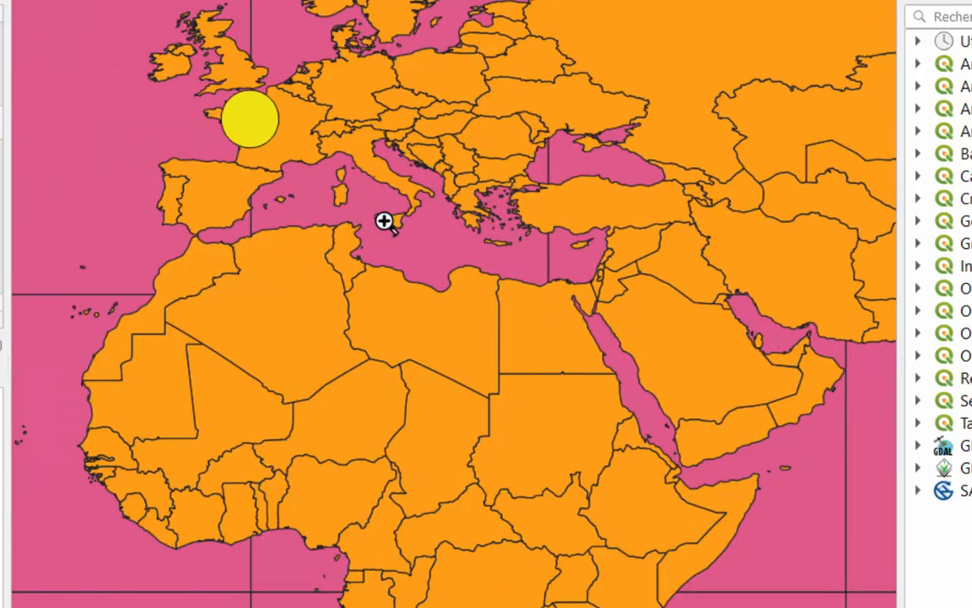
pyautogui.scroll(1, 175, 49)
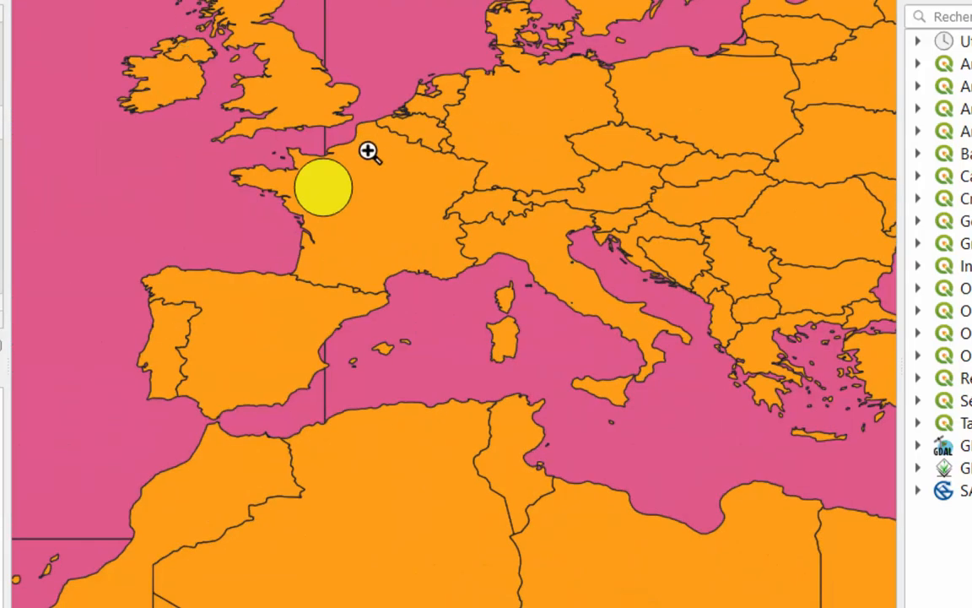
pyautogui.scroll(-3, 369, 152)
pyautogui.scroll(2, 406, 200)
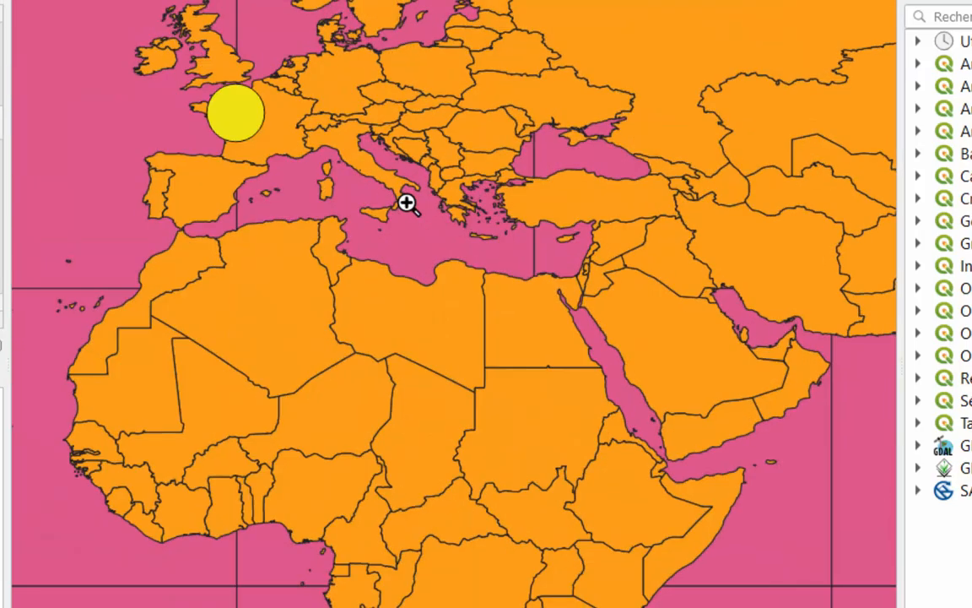
pyautogui.moveTo(365, 135); pyautogui.dragTo(523, 412)
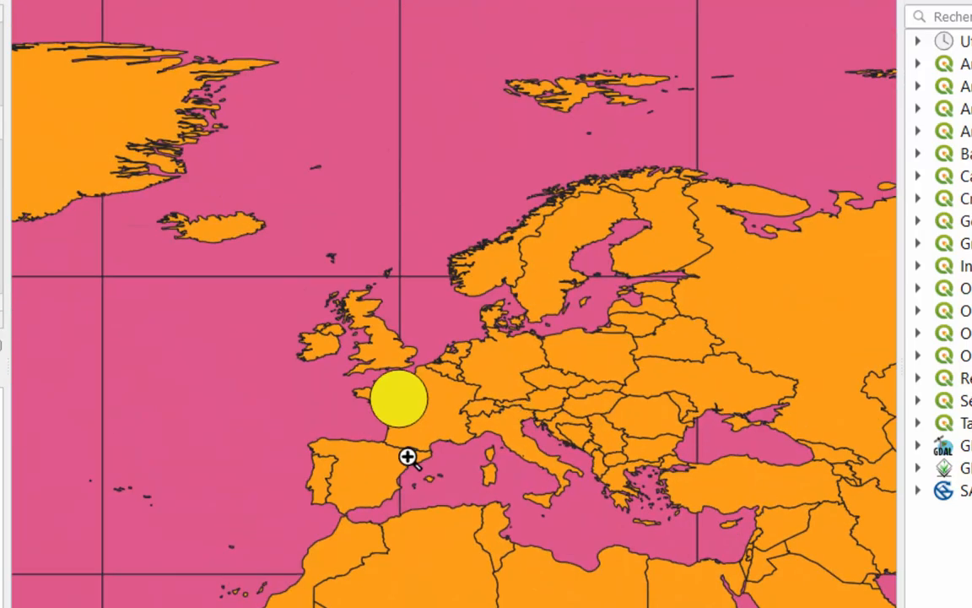
pyautogui.scroll(2, 408, 456)
pyautogui.scroll(-1, 431, 438)
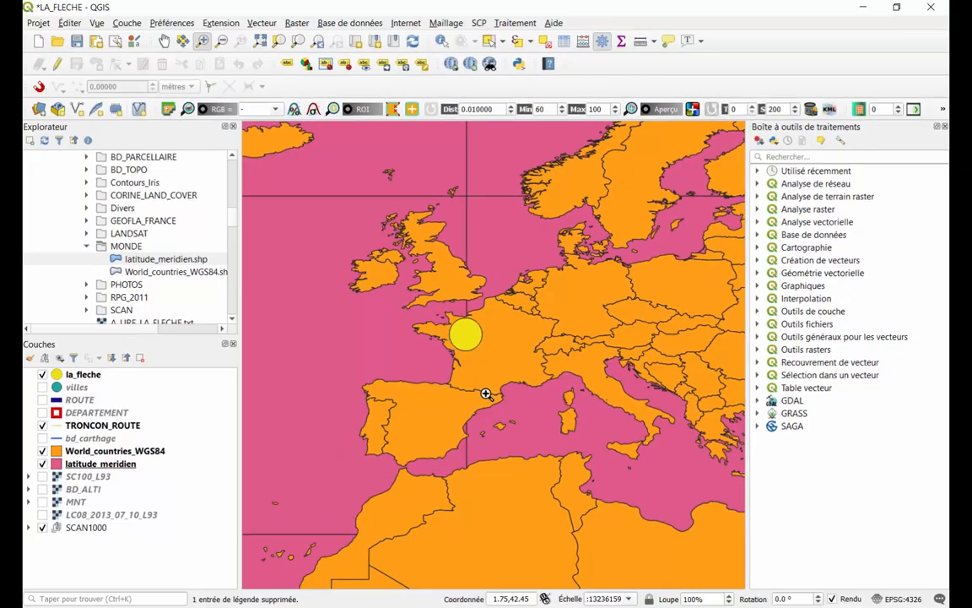
pyautogui.scroll(-2, 486, 393)
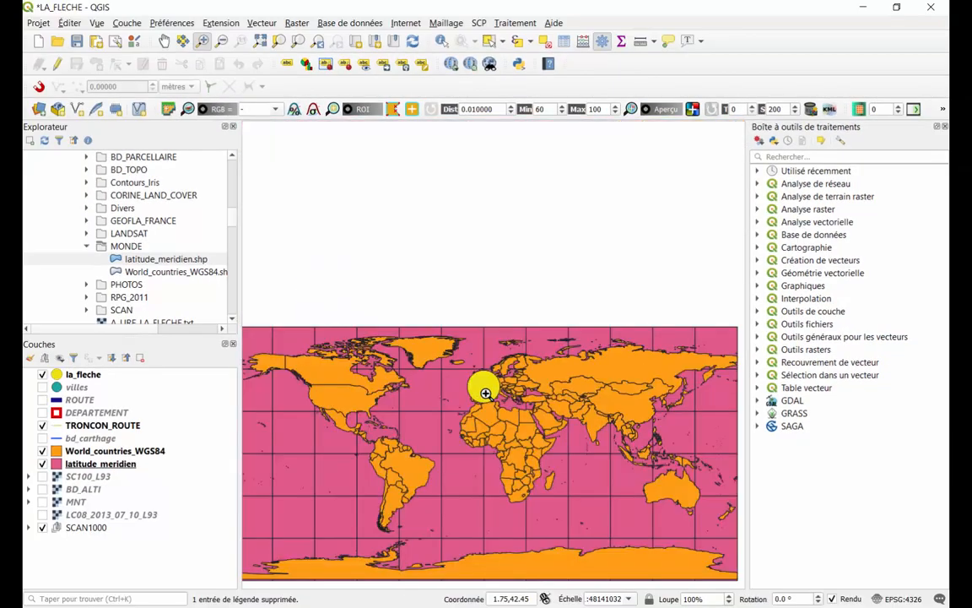
pyautogui.scroll(2, 518, 347)
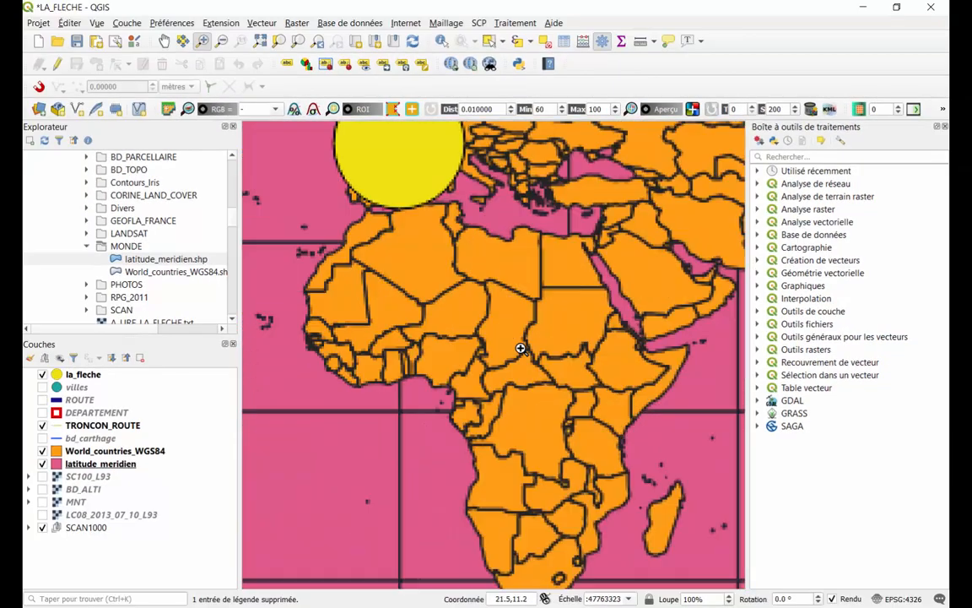
pyautogui.scroll(1, 501, 321)
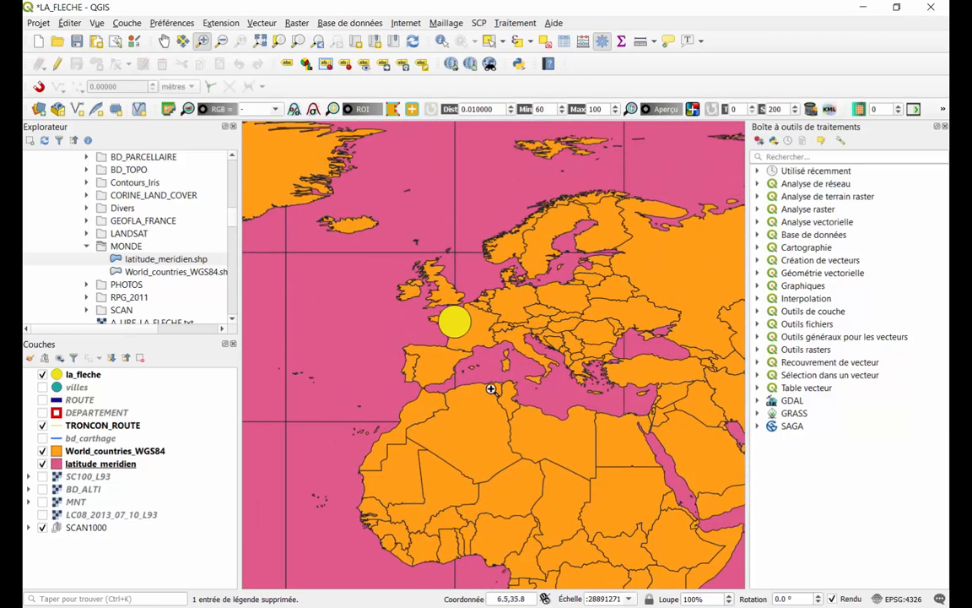
pyautogui.scroll(1, 495, 390)
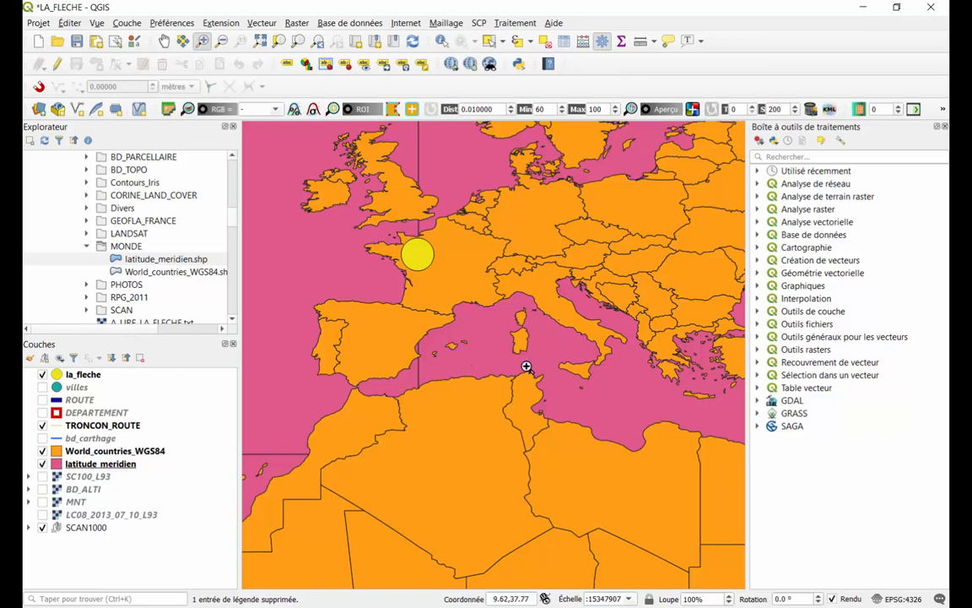
pyautogui.scroll(-1, 497, 358)
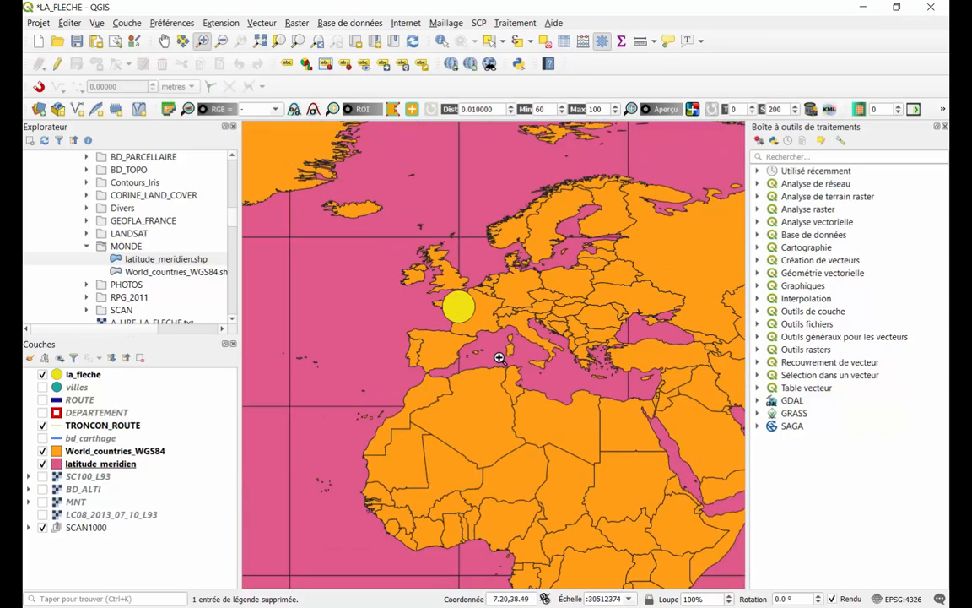
pyautogui.scroll(-1, 530, 346)
pyautogui.scroll(1, 535, 353)
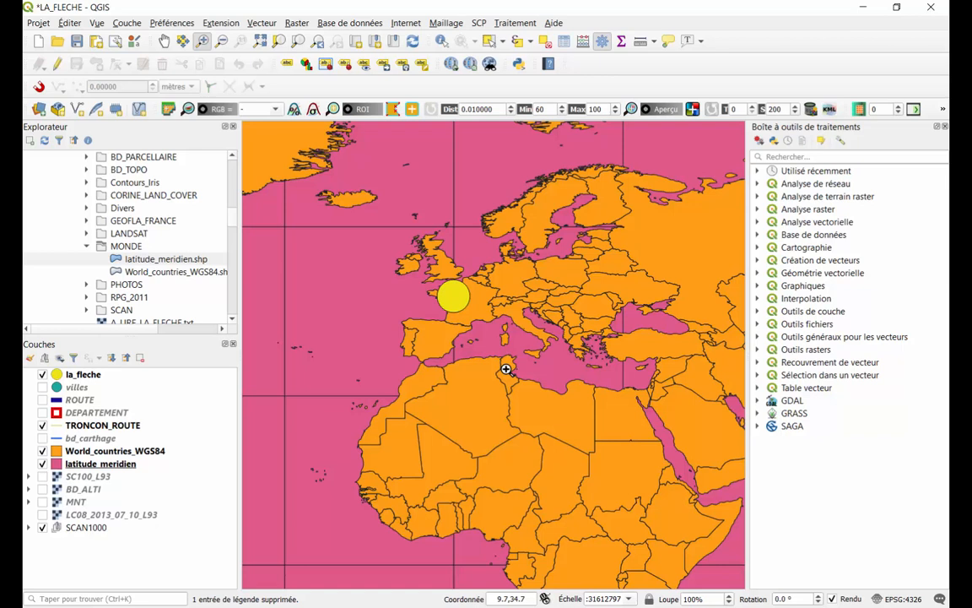
# Inspect the shape of France and the La Flèche point's position near the meridian line with the Pan tool
pyautogui.click(165, 42)
pyautogui.moveTo(643, 351); pyautogui.dragTo(568, 361)
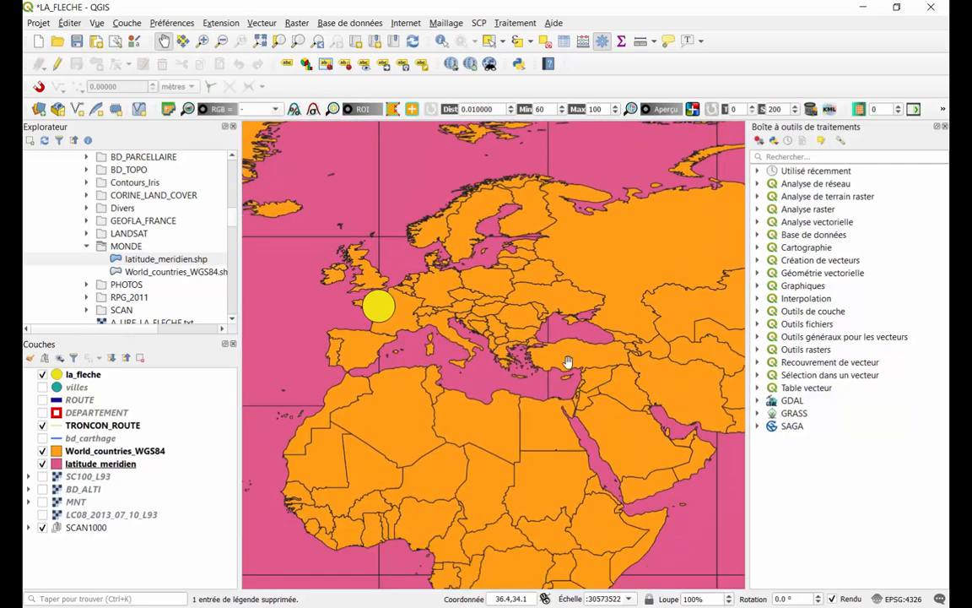
pyautogui.scroll(1, 464, 304)
pyautogui.moveTo(443, 323); pyautogui.dragTo(569, 343)
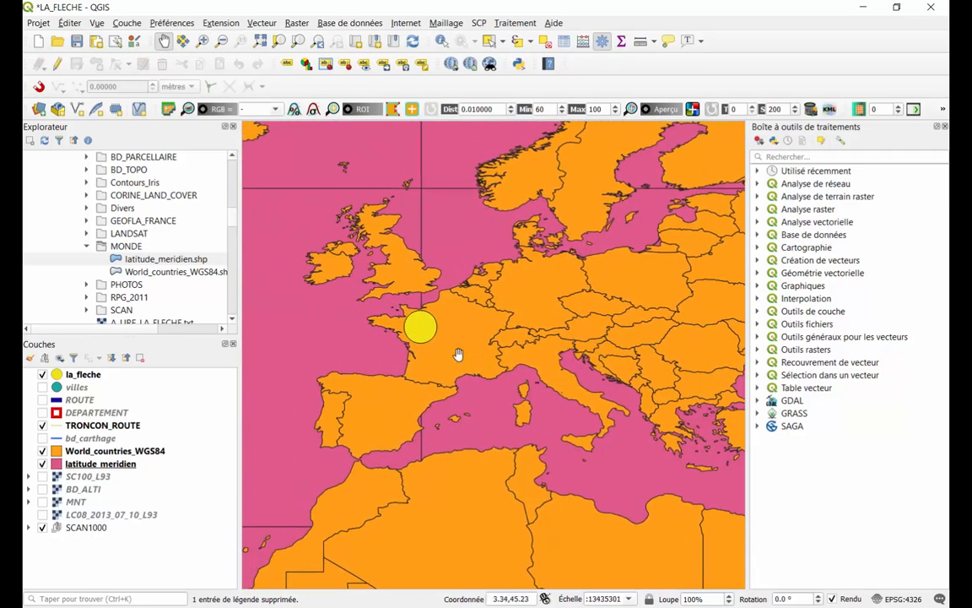
pyautogui.scroll(1, 466, 314)
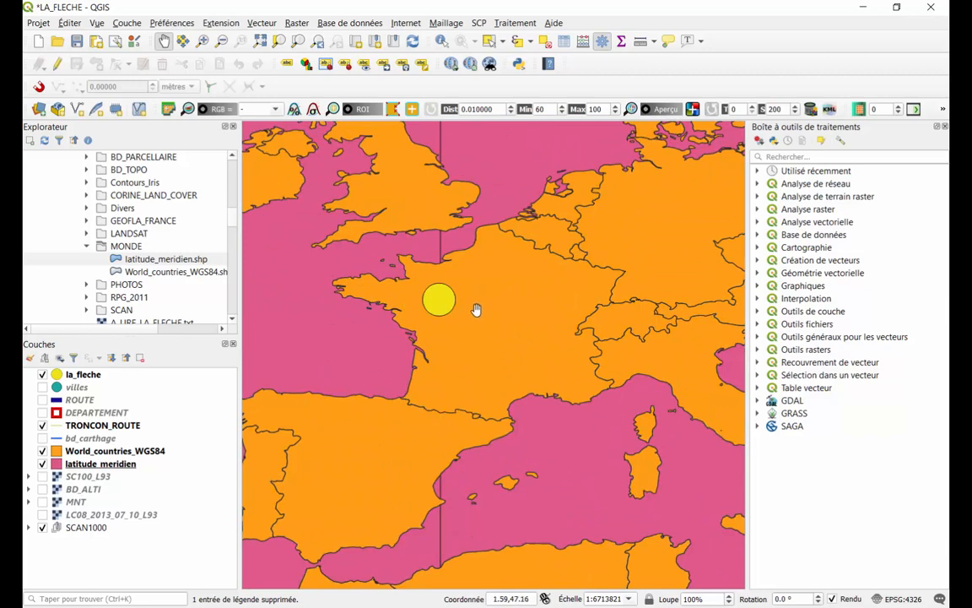
pyautogui.moveTo(476, 309); pyautogui.dragTo(496, 364)
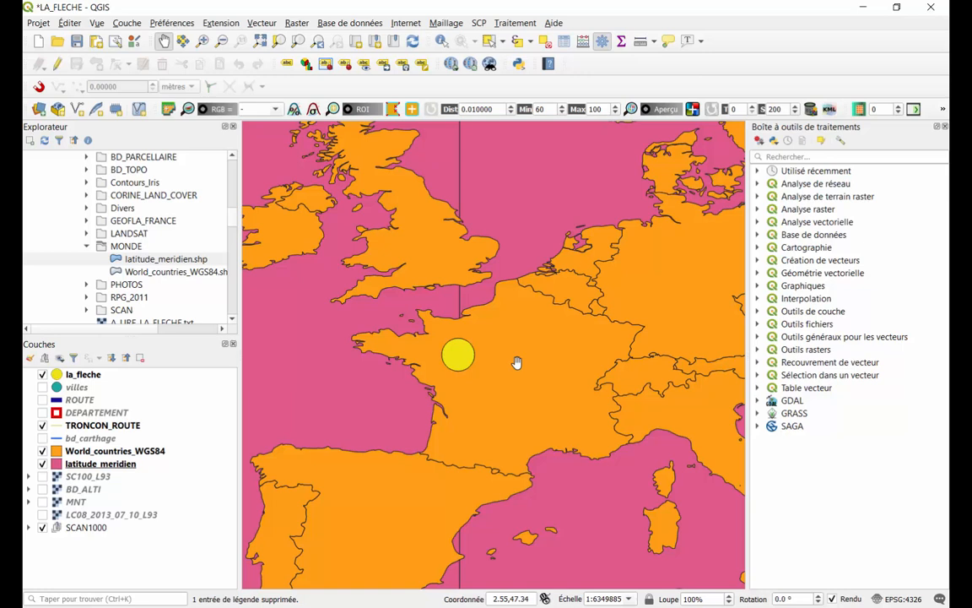
pyautogui.moveTo(441, 439); pyautogui.dragTo(512, 363)
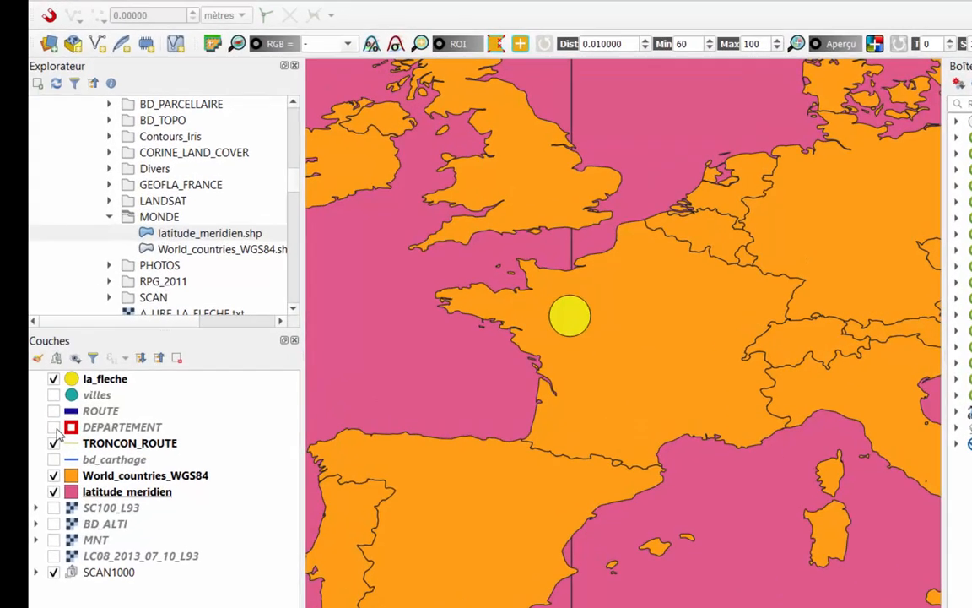
# Show the DEPARTEMENT layer on the map and start saving its features to a new ESRI Shapefile
pyautogui.click(42, 412)
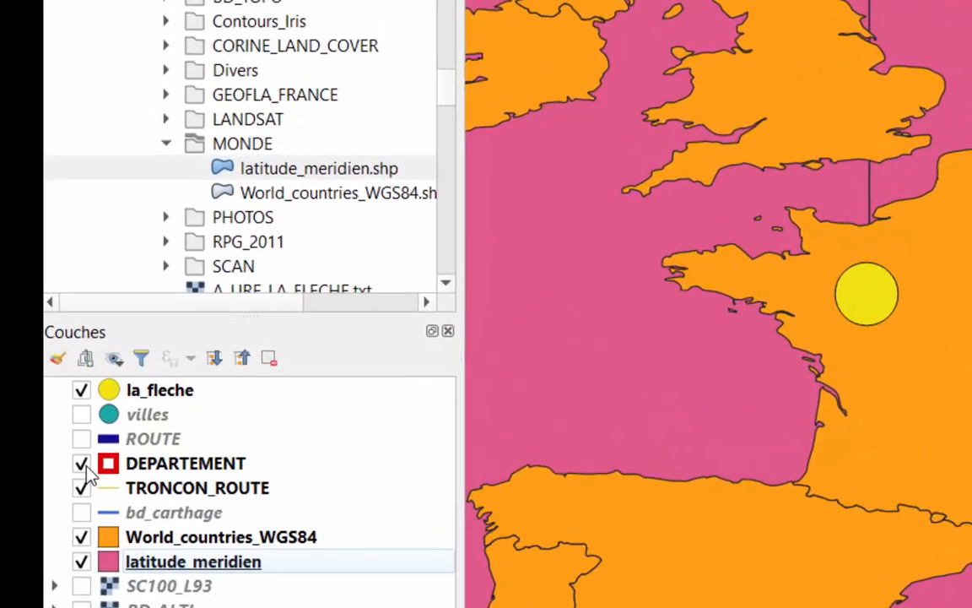
pyautogui.click(257, 489)
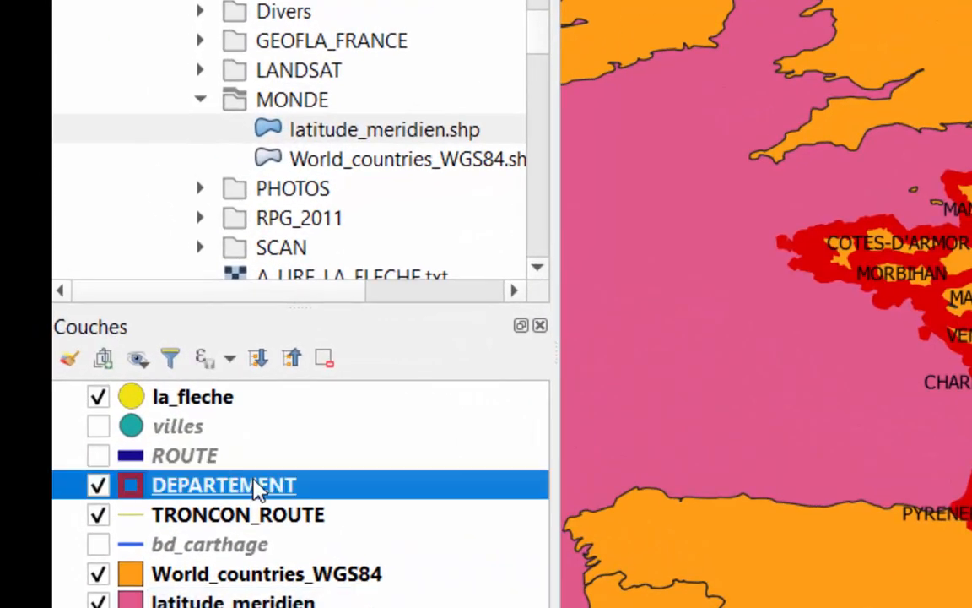
pyautogui.rightClick(257, 490)
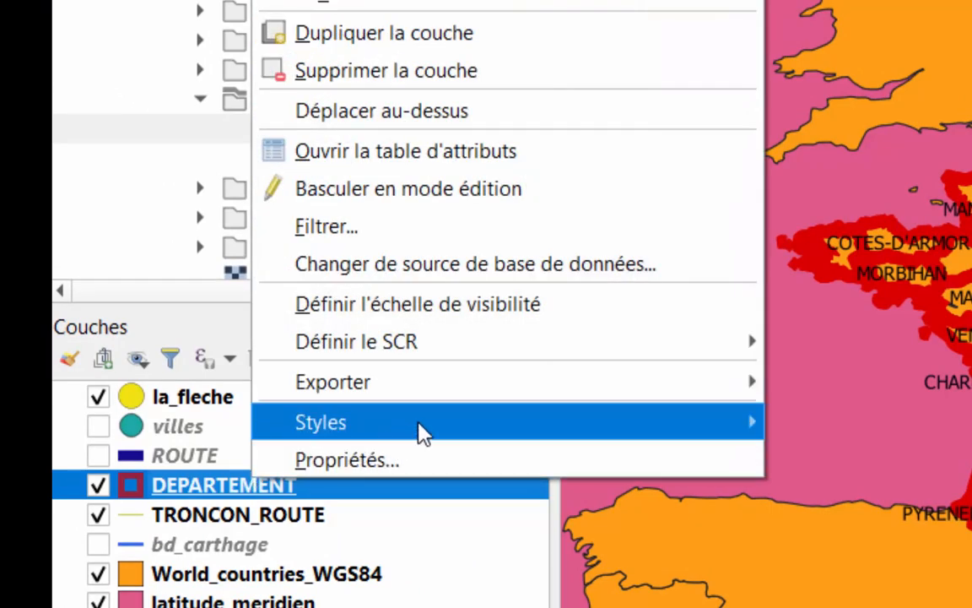
pyautogui.moveTo(519, 382)
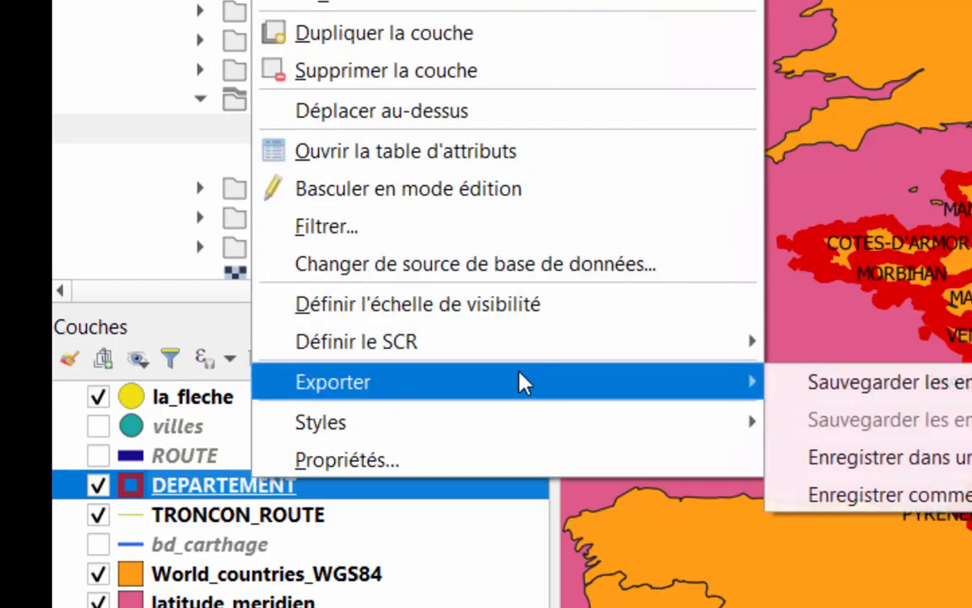
pyautogui.click(956, 390)
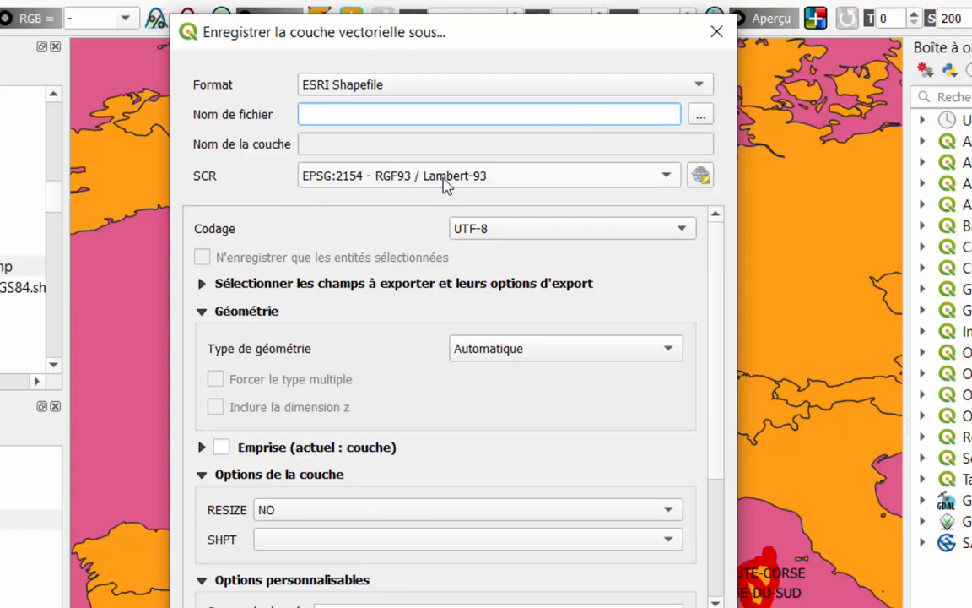
# Set the export location to the MONDE folder under TD\QGIS\LA_FLECHE on the DATA (U:) drive
pyautogui.click(699, 113)
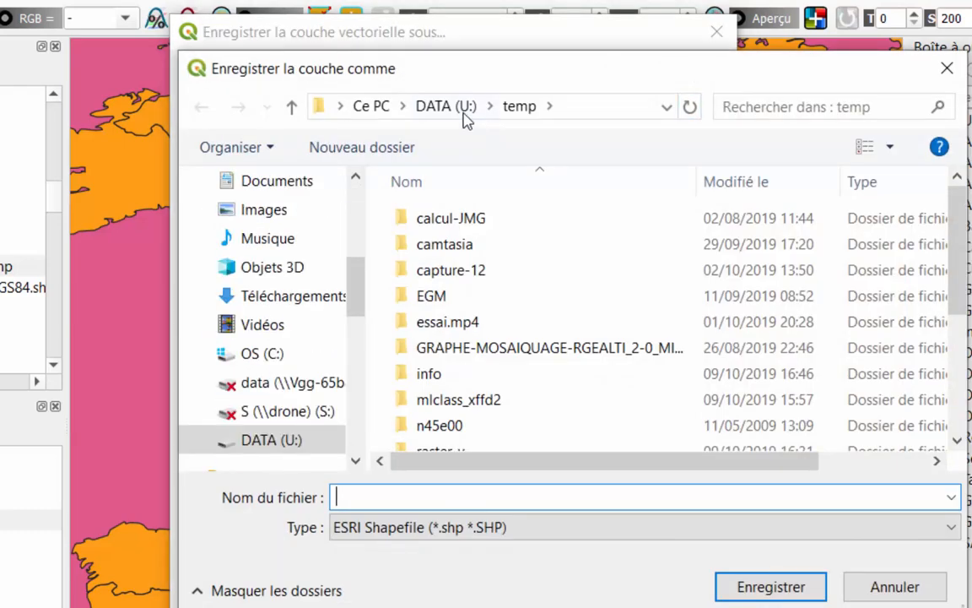
pyautogui.click(463, 111)
pyautogui.scroll(-5, 461, 308)
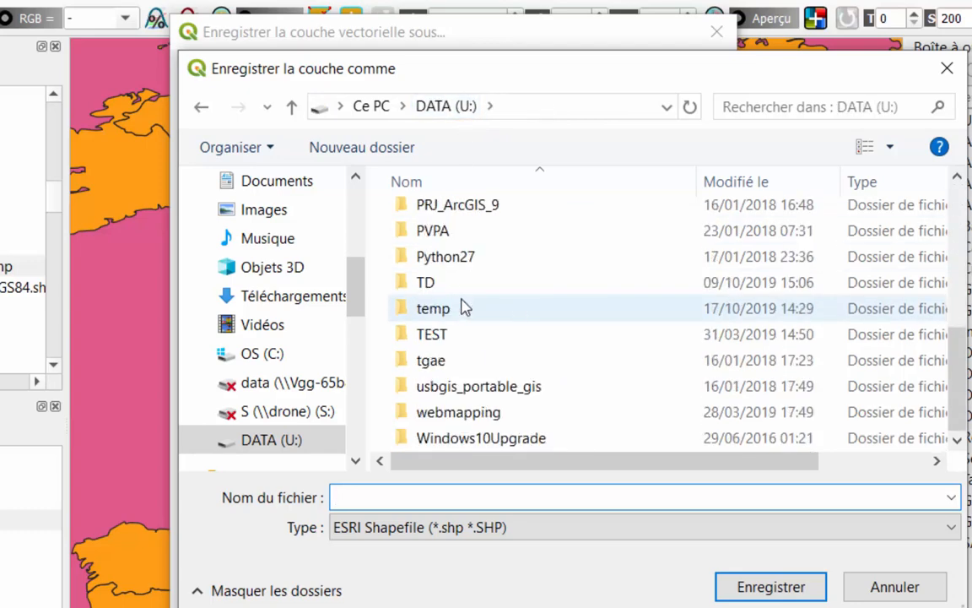
pyautogui.doubleClick(433, 282)
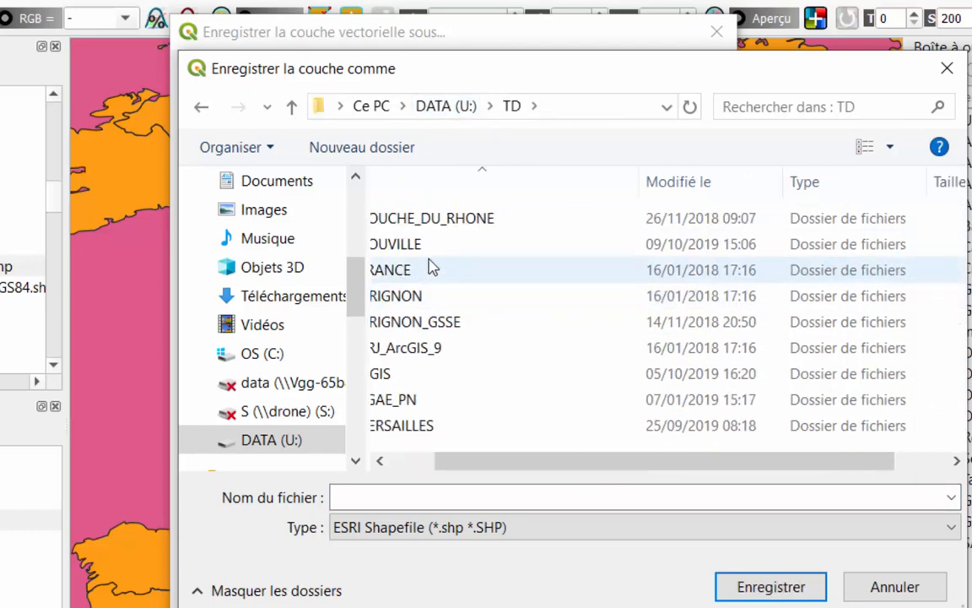
pyautogui.click(426, 375)
pyautogui.doubleClick(426, 375)
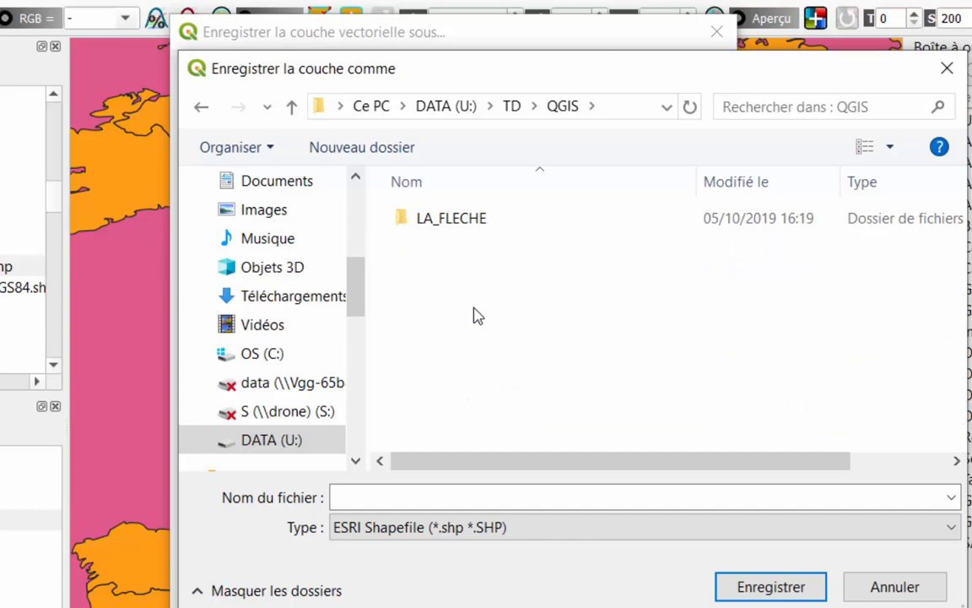
pyautogui.doubleClick(475, 221)
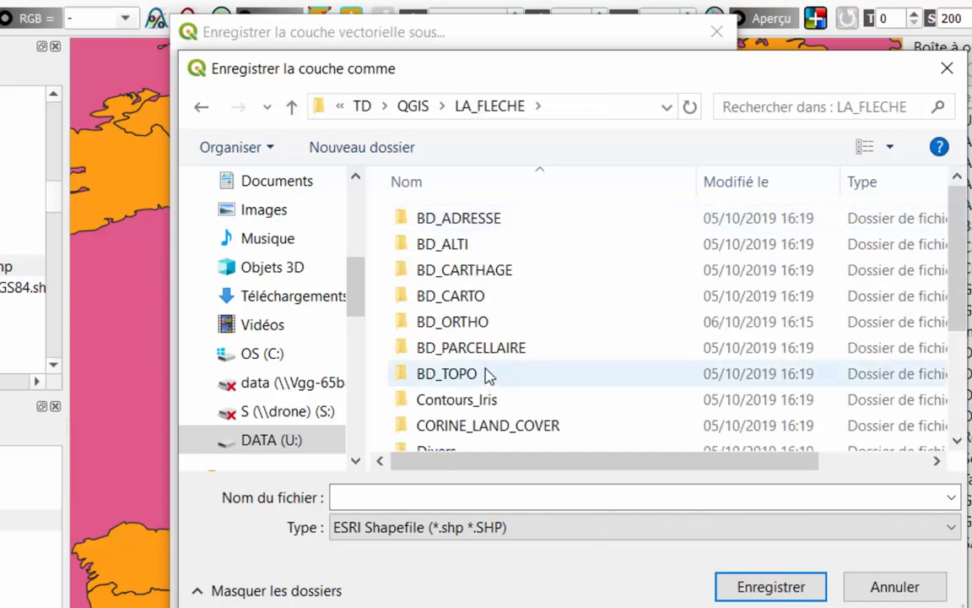
pyautogui.scroll(-2, 456, 408)
pyautogui.doubleClick(456, 390)
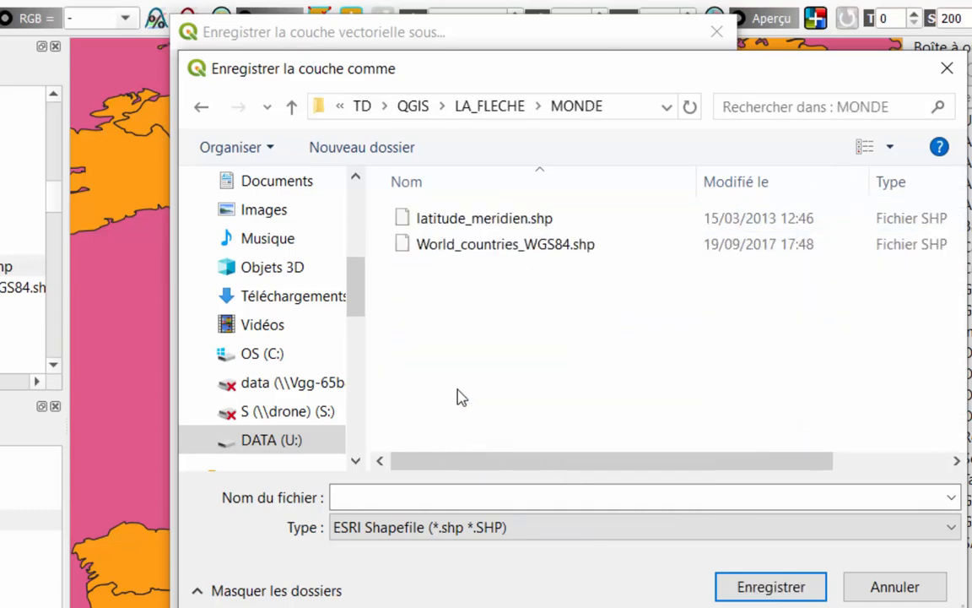
# Name the exported shapefile departement_wgs84
pyautogui.click(389, 498)
pyautogui.write('dep')
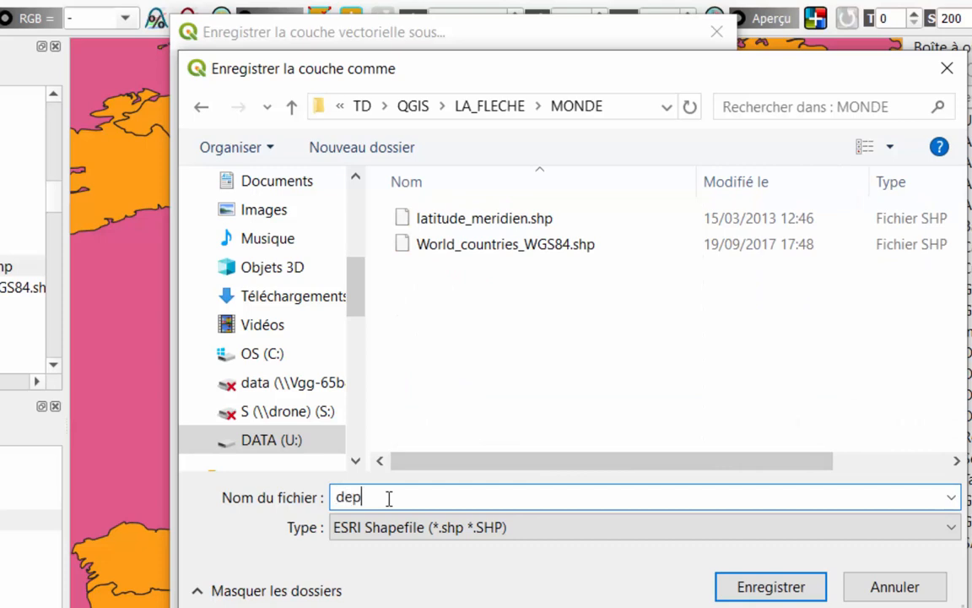
pyautogui.write('artement_wgs84')
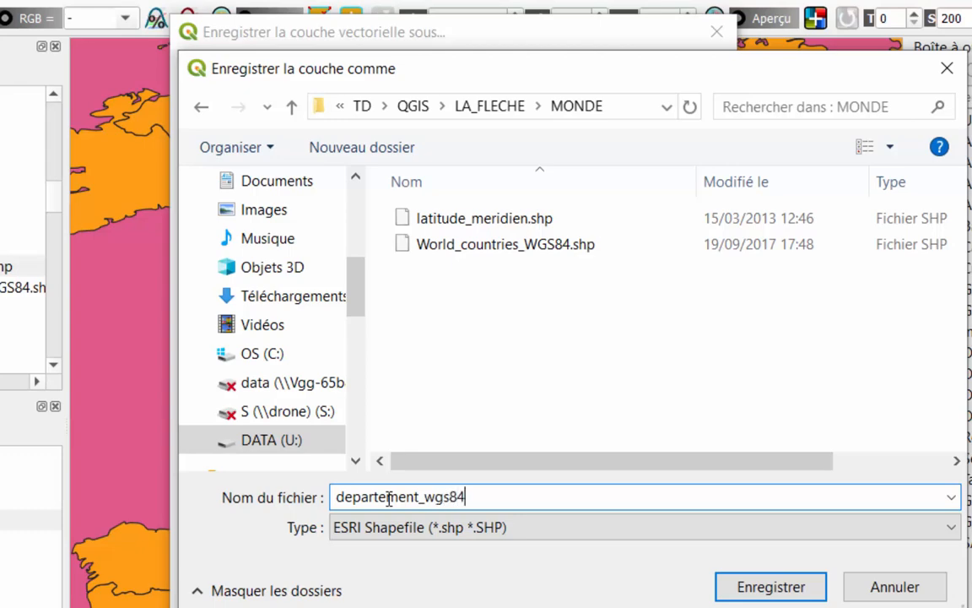
pyautogui.press('Return')
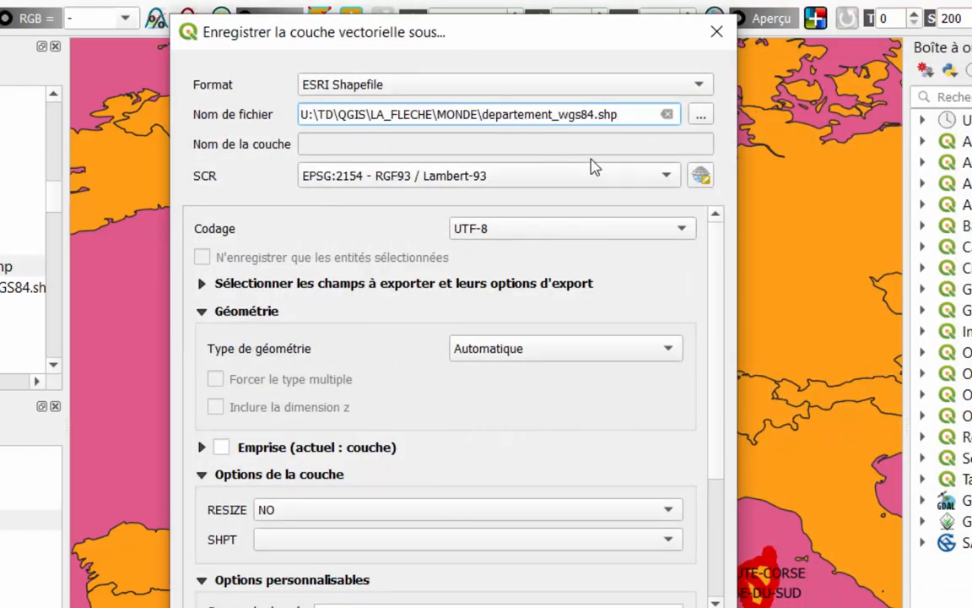
# Set the export's coordinate reference system to the project's EPSG:4326 - WGS 84 and export the layer
pyautogui.click(649, 177)
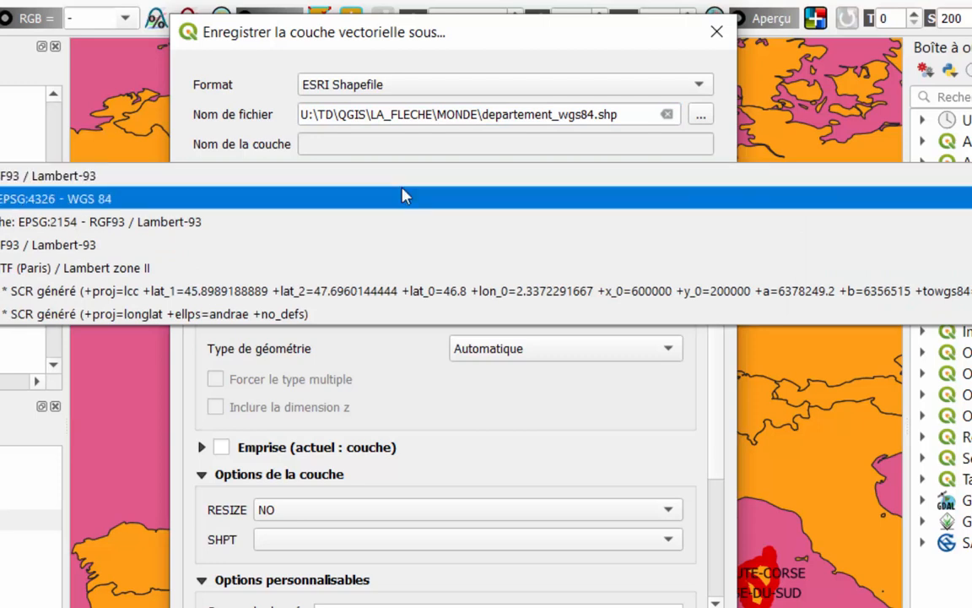
pyautogui.click(148, 210)
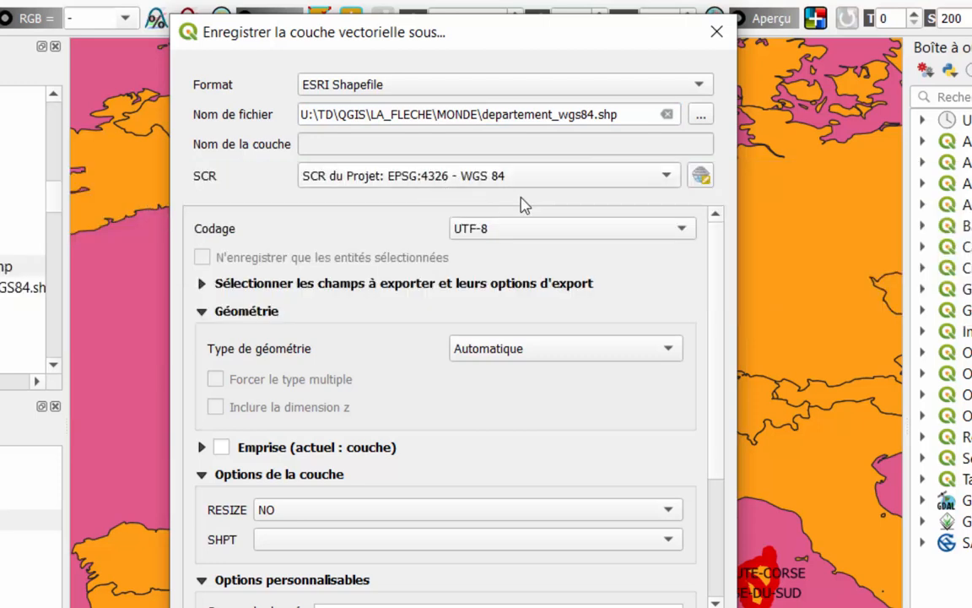
pyautogui.click(701, 178)
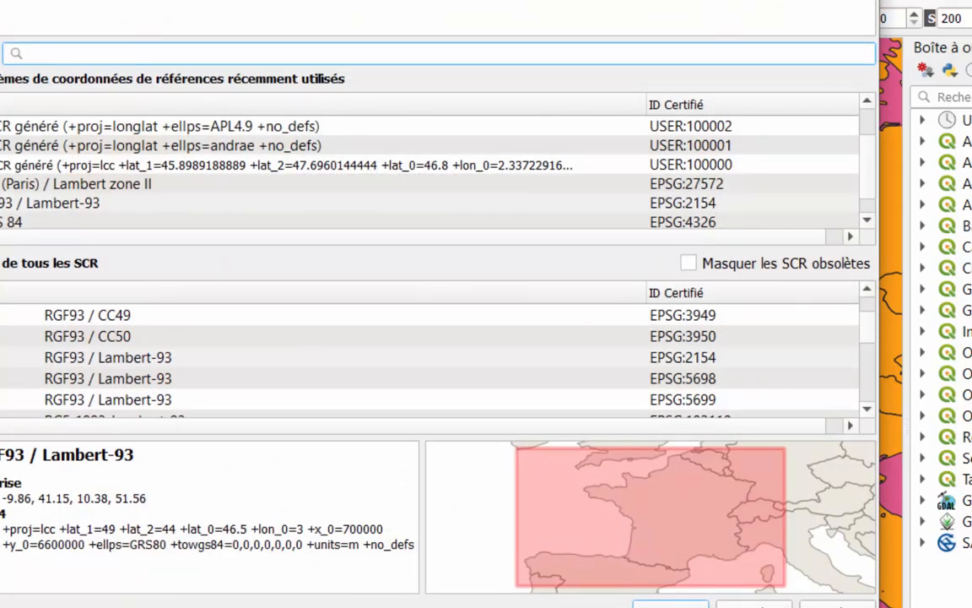
pyautogui.press('Escape')
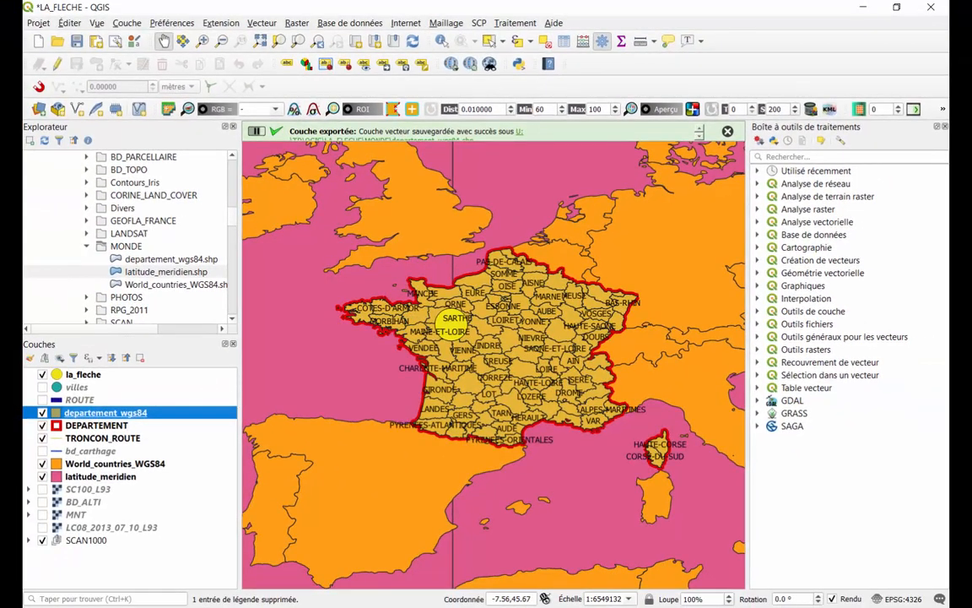
# Compare departement_wgs84 with DEPARTEMENT on the map and check the new layer's coordinate reference system in its information
pyautogui.click(42, 413)
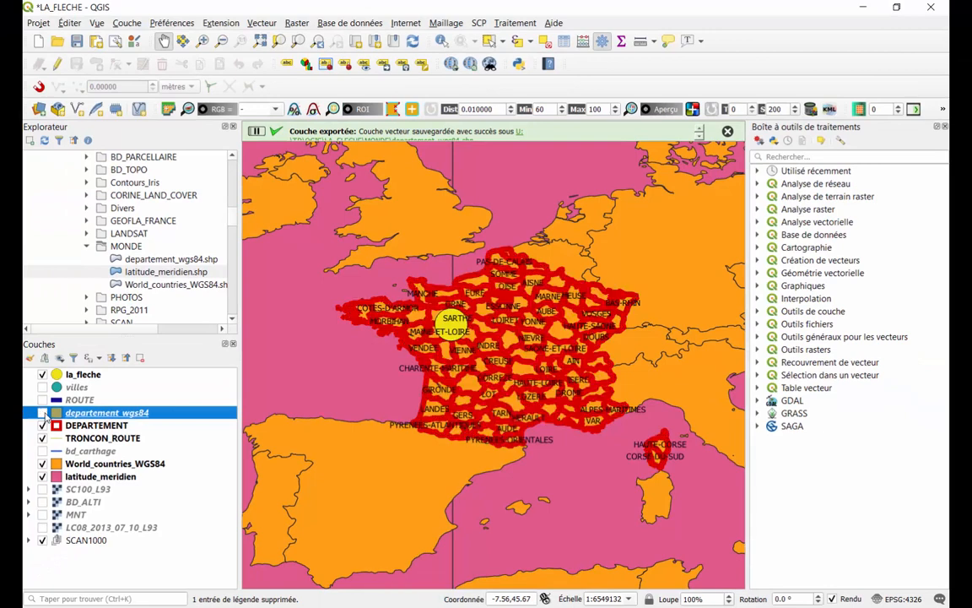
pyautogui.click(43, 412)
pyautogui.rightClick(103, 415)
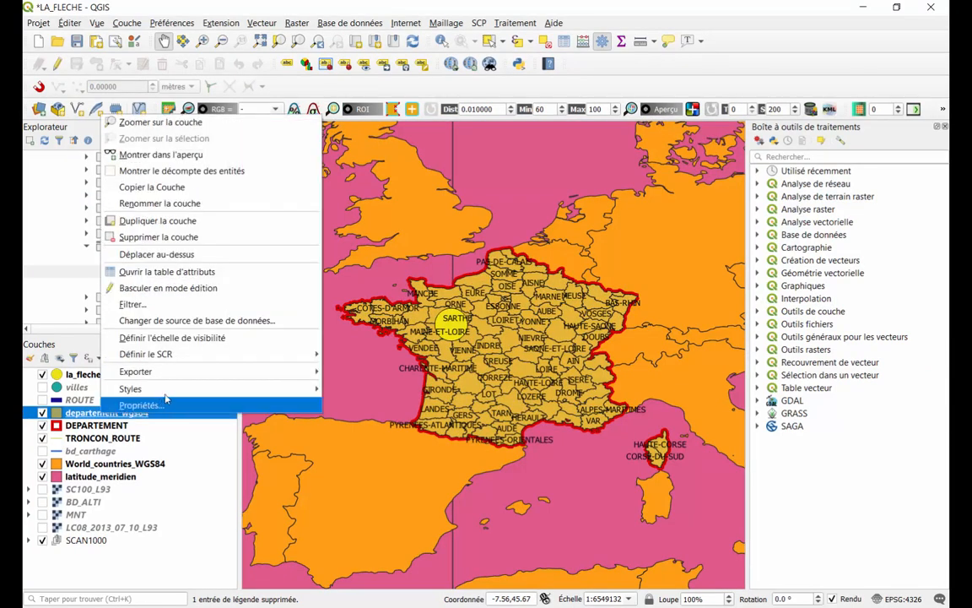
pyautogui.click(133, 368)
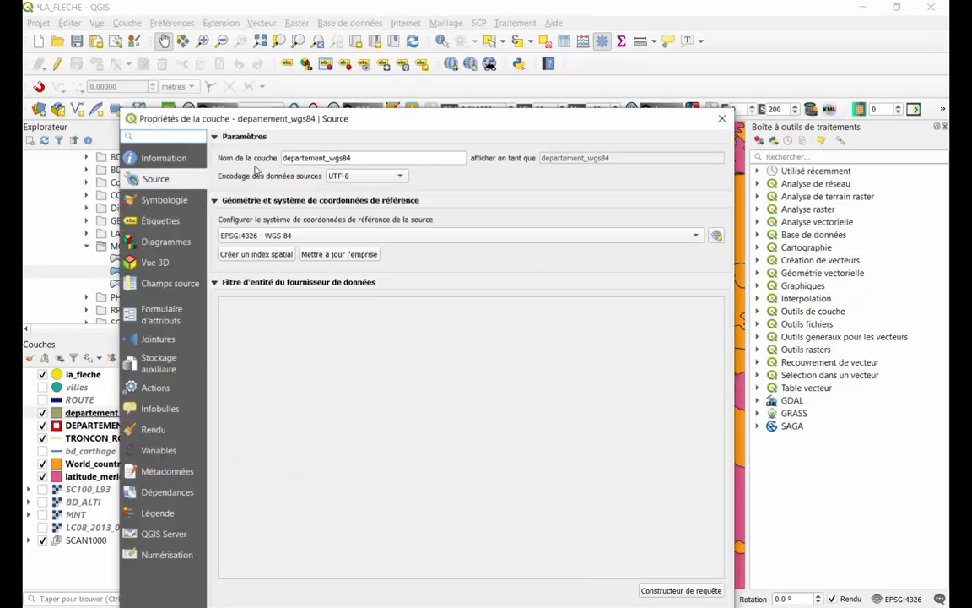
pyautogui.click(162, 159)
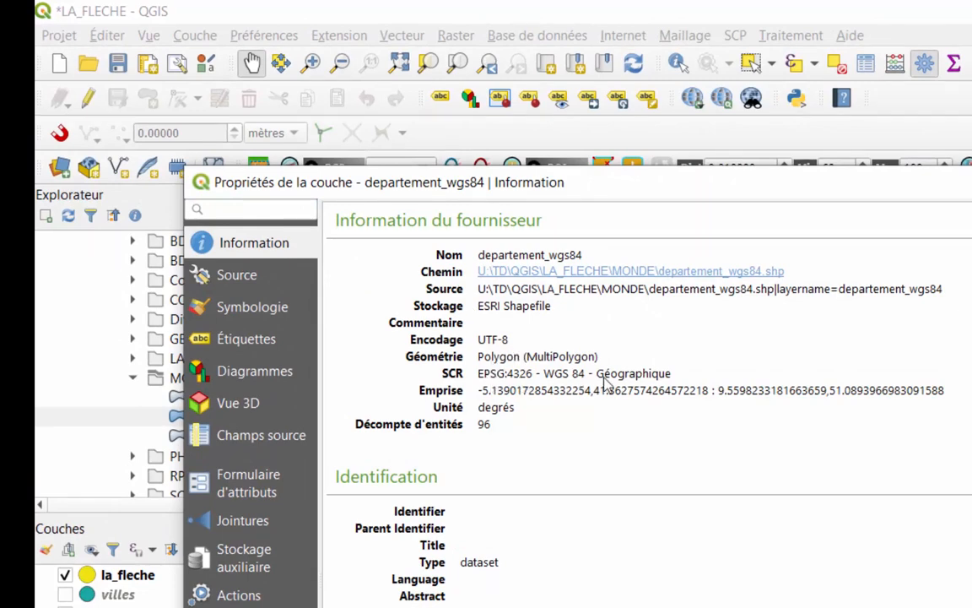
pyautogui.press('Escape')
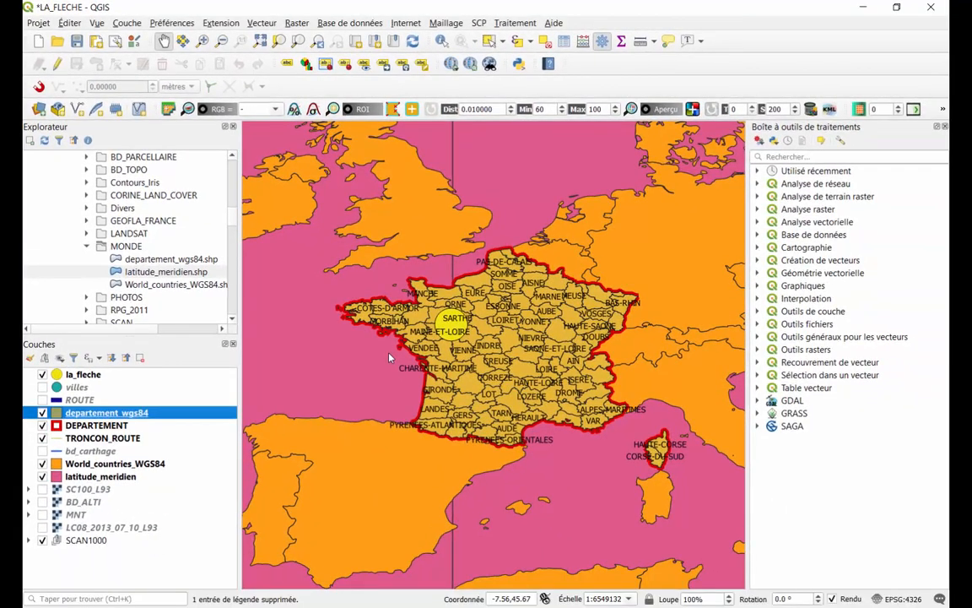
# Examine the Reproject Layer tool with DEPARTEMENT as source and EPSG:4326 - WGS 84 as target, without running it
pyautogui.moveTo(389, 355); pyautogui.dragTo(472, 453)
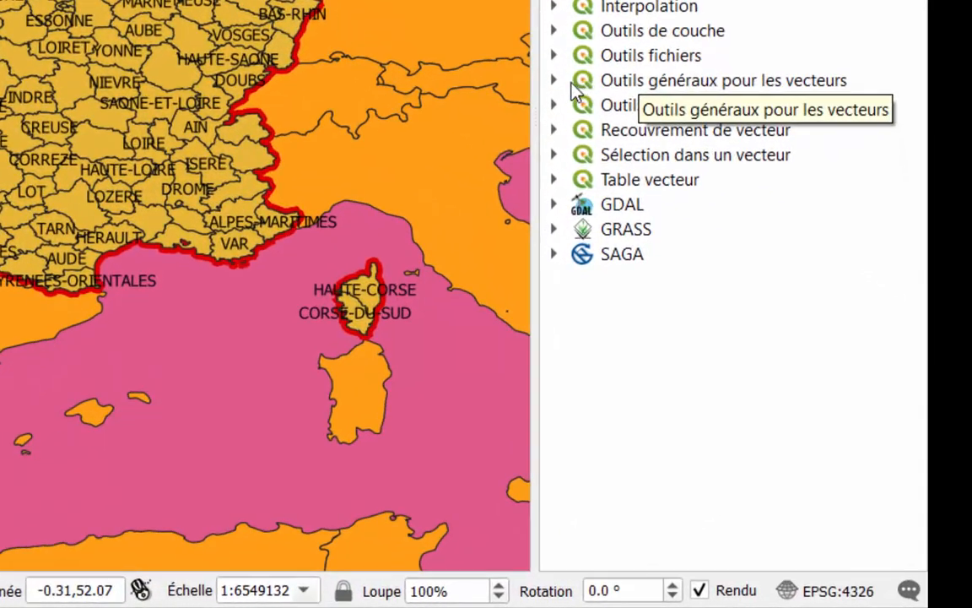
pyautogui.click(564, 84)
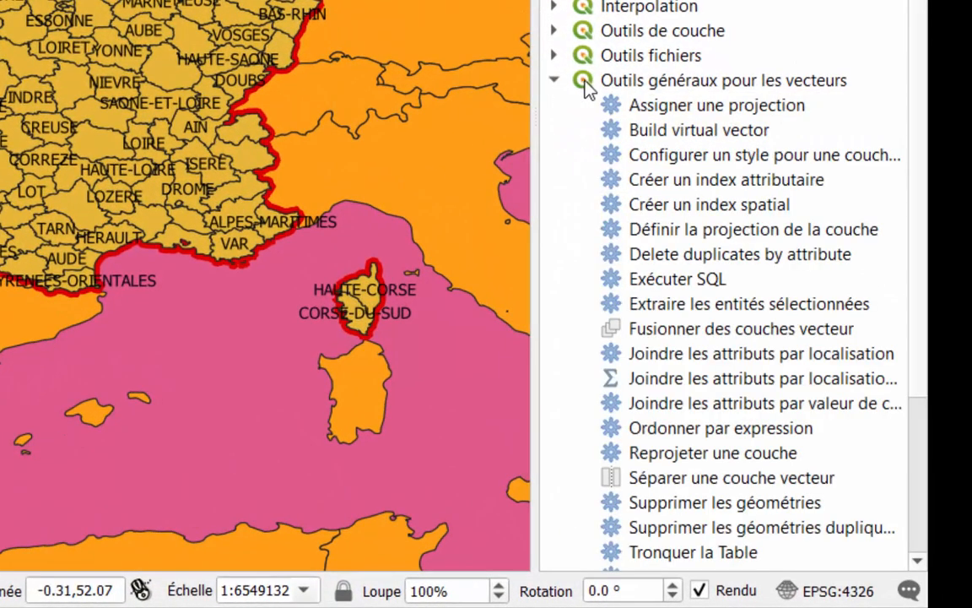
pyautogui.scroll(-1, 759, 223)
pyautogui.scroll(-1, 760, 227)
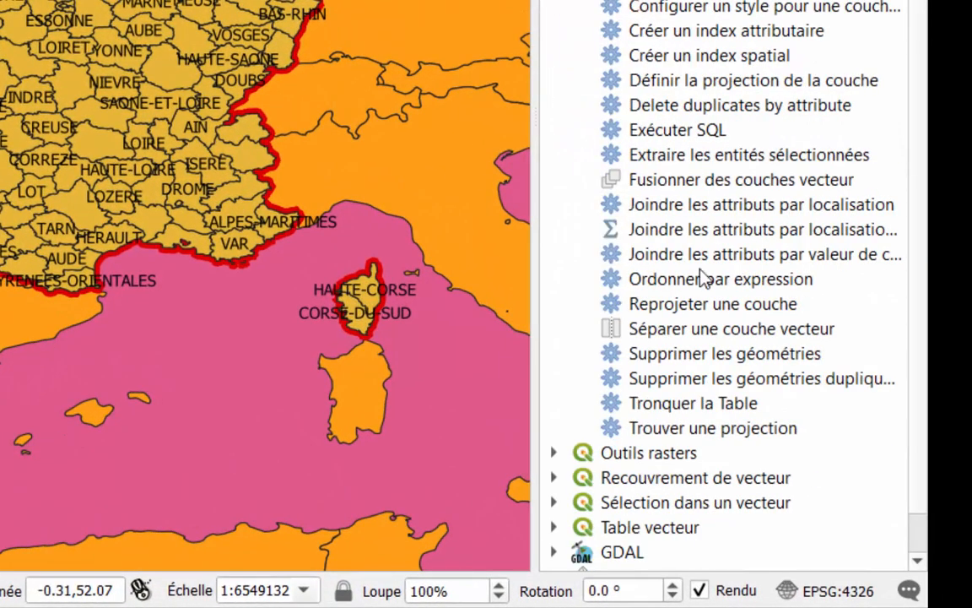
pyautogui.doubleClick(679, 305)
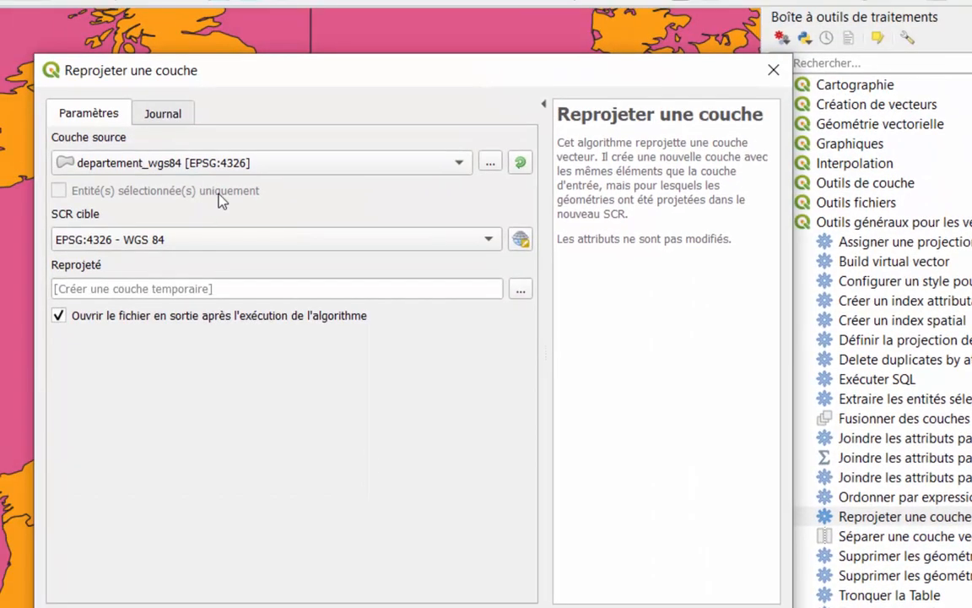
pyautogui.click(376, 174)
pyautogui.click(160, 142)
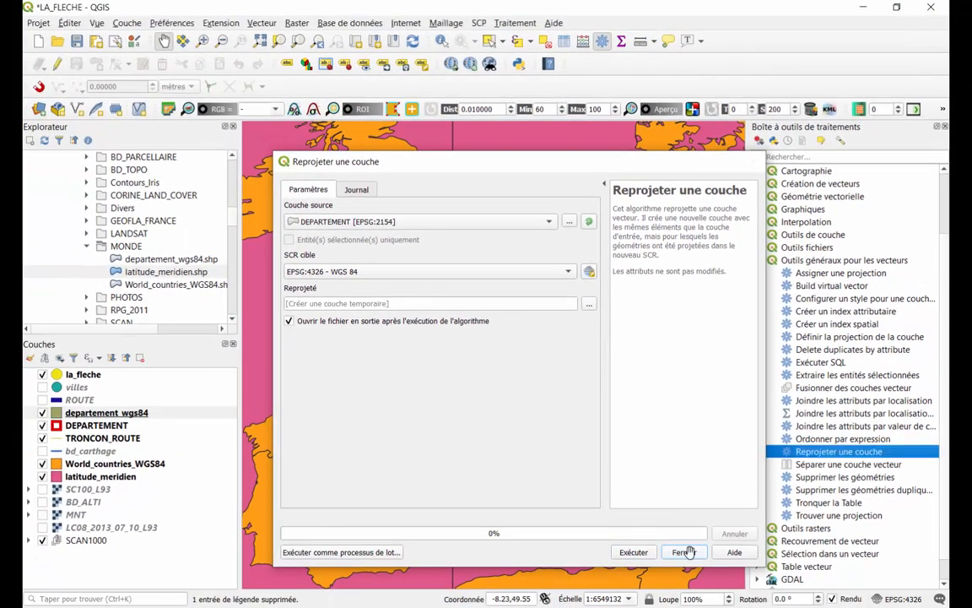
pyautogui.click(683, 552)
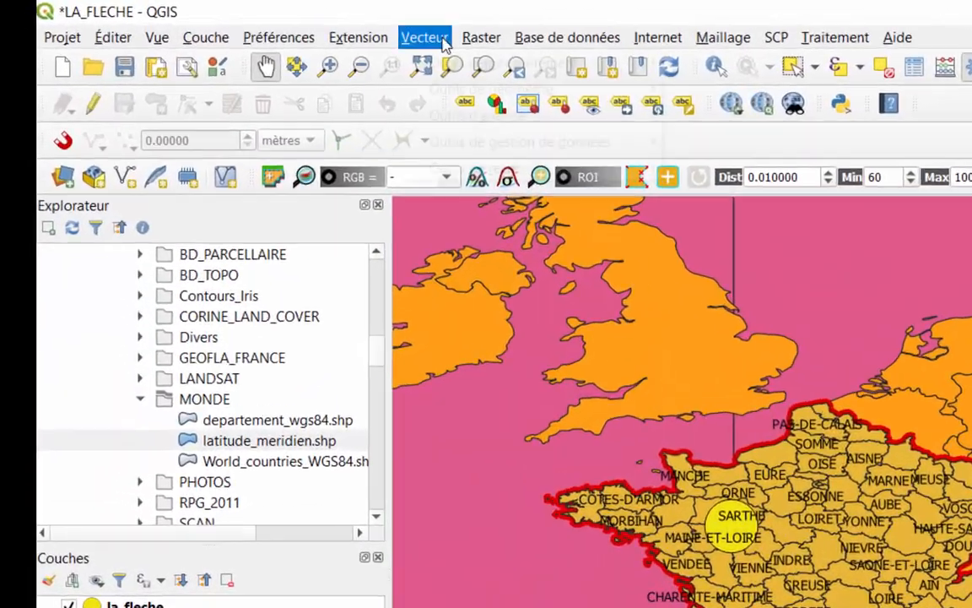
# Find the layer reprojection command among the vector data management tools, view its parameters and close it without running
pyautogui.click(262, 22)
pyautogui.moveTo(730, 183)
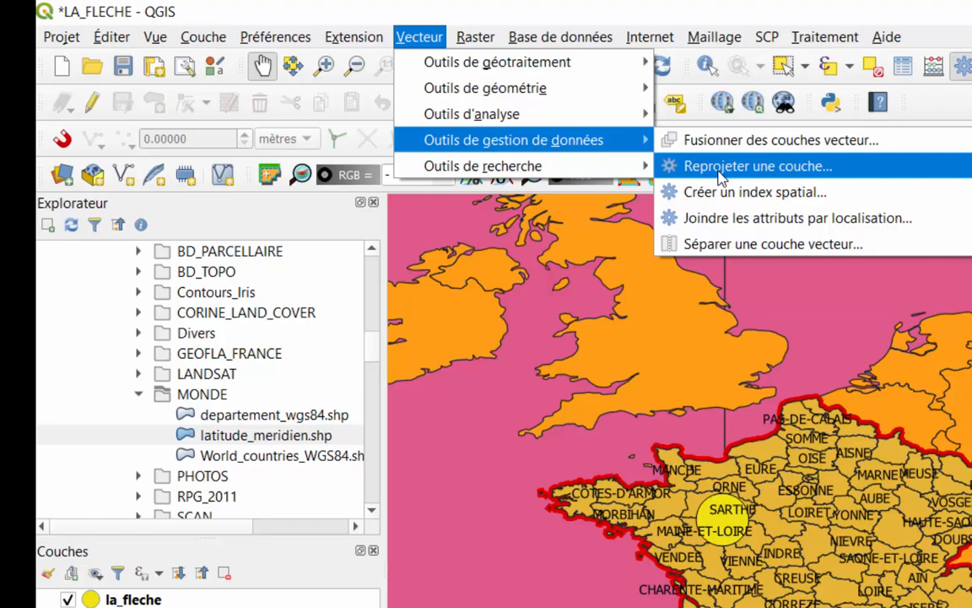
pyautogui.click(721, 167)
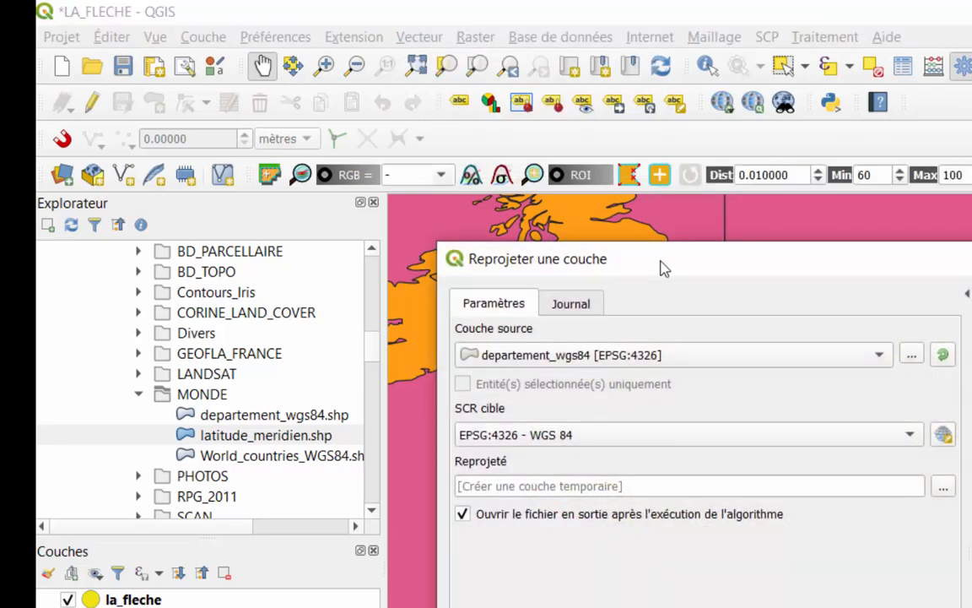
pyautogui.press('Escape')
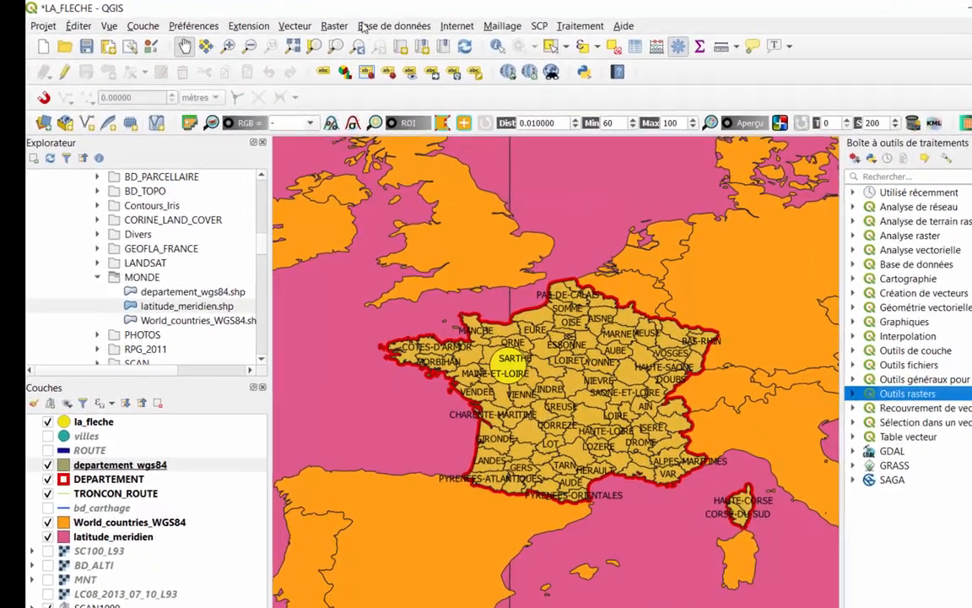
# Review the raster projection commands for assigning, extracting and warping a projection, and the vector analysis commands
pyautogui.click(334, 25)
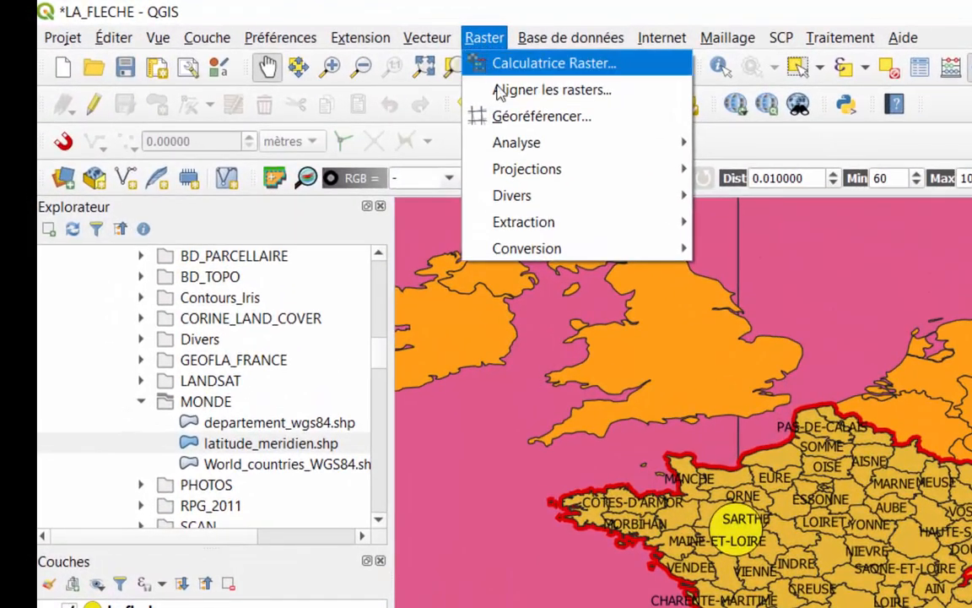
pyautogui.moveTo(411, 116)
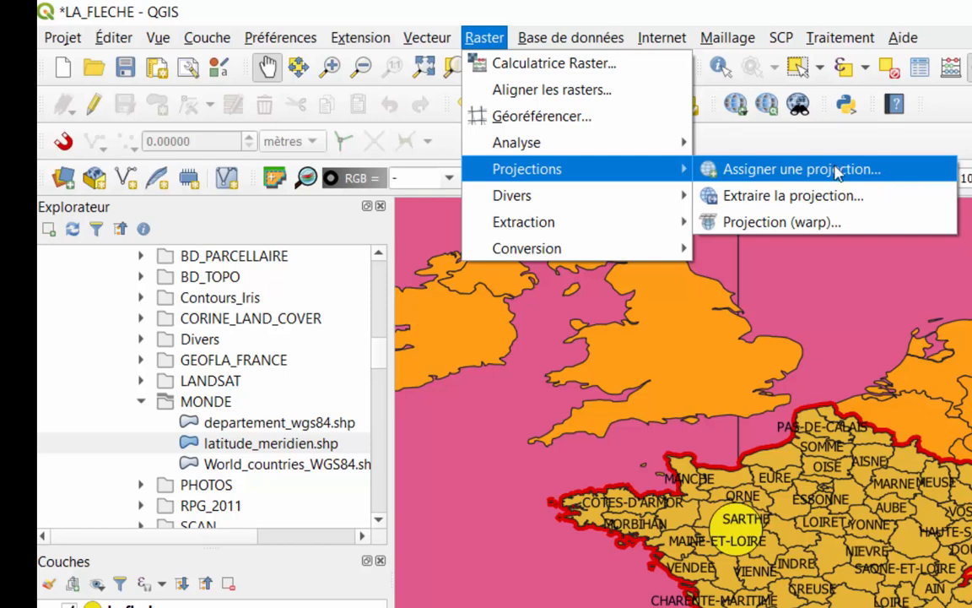
pyautogui.moveTo(425, 37)
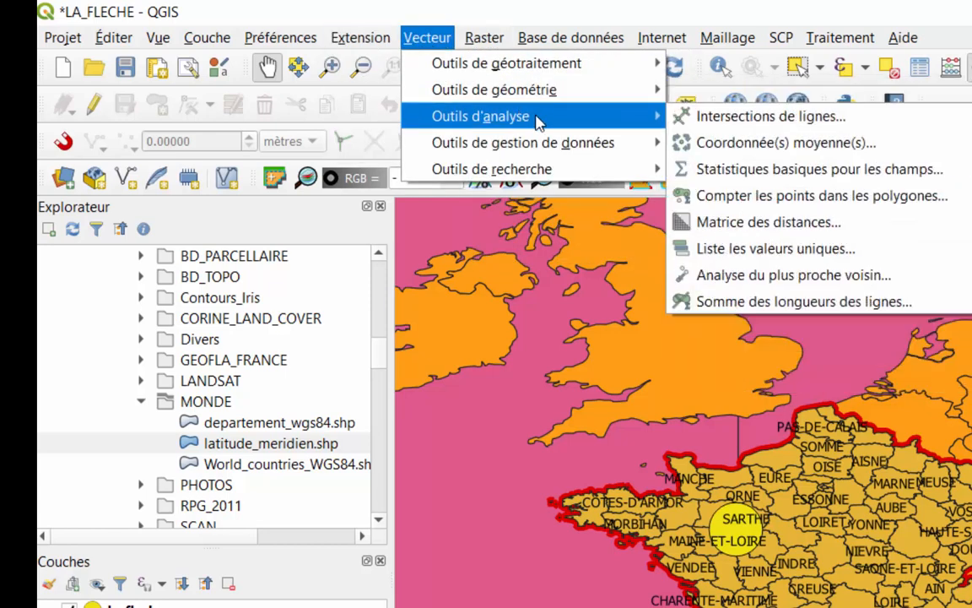
pyautogui.moveTo(606, 145)
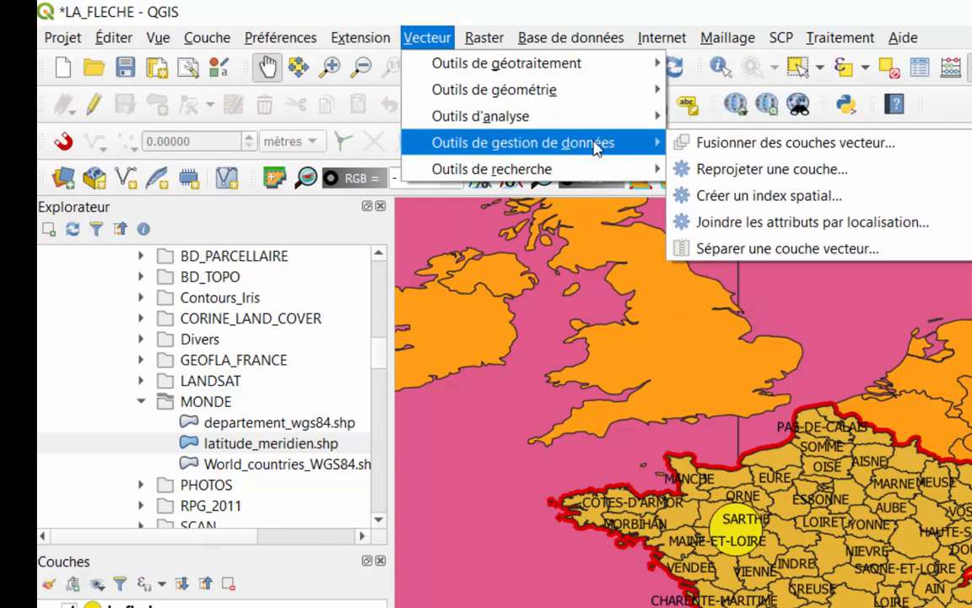
pyautogui.moveTo(564, 121)
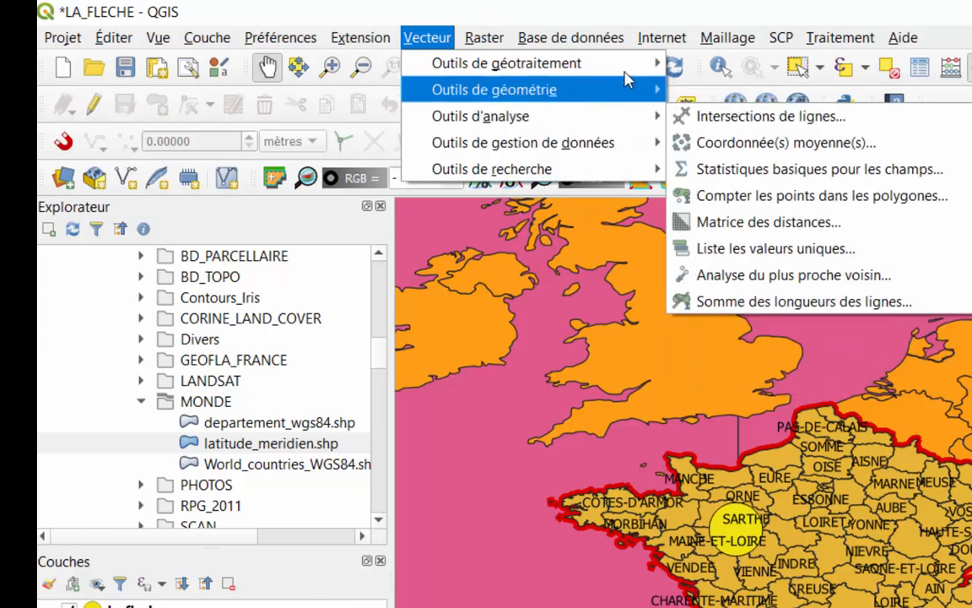
pyautogui.moveTo(660, 37)
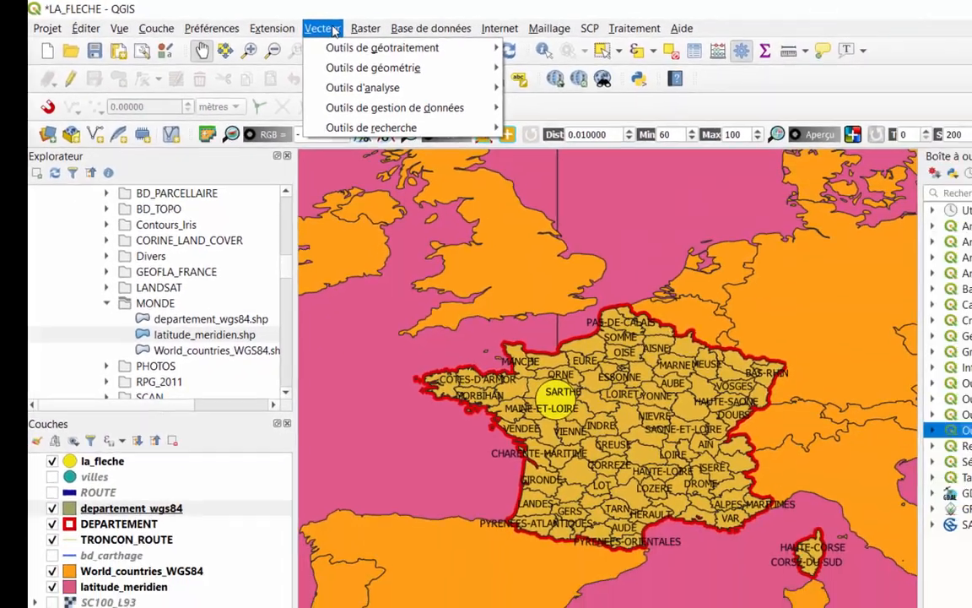
pyautogui.click(650, 4)
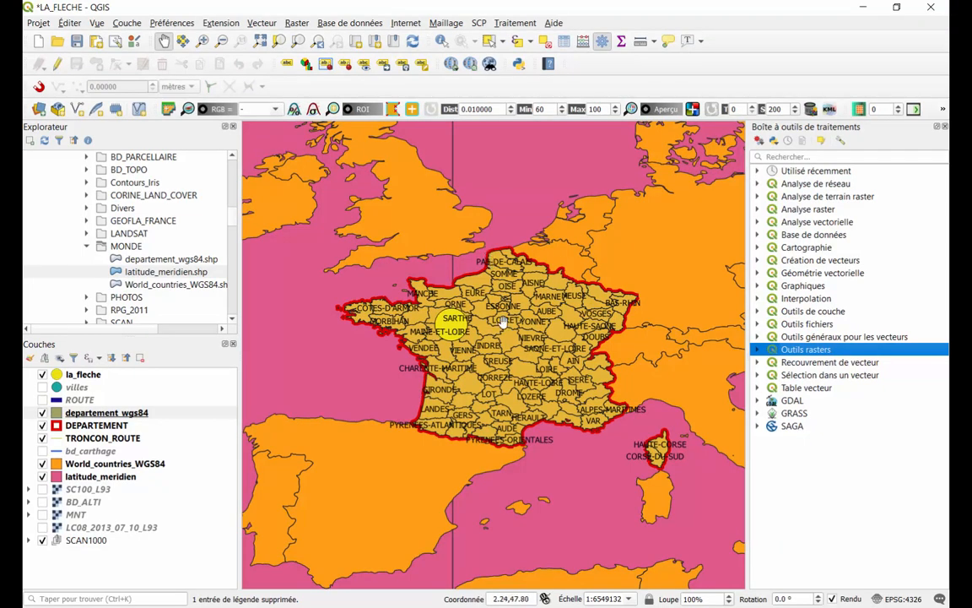
pyautogui.scroll(1, 503, 321)
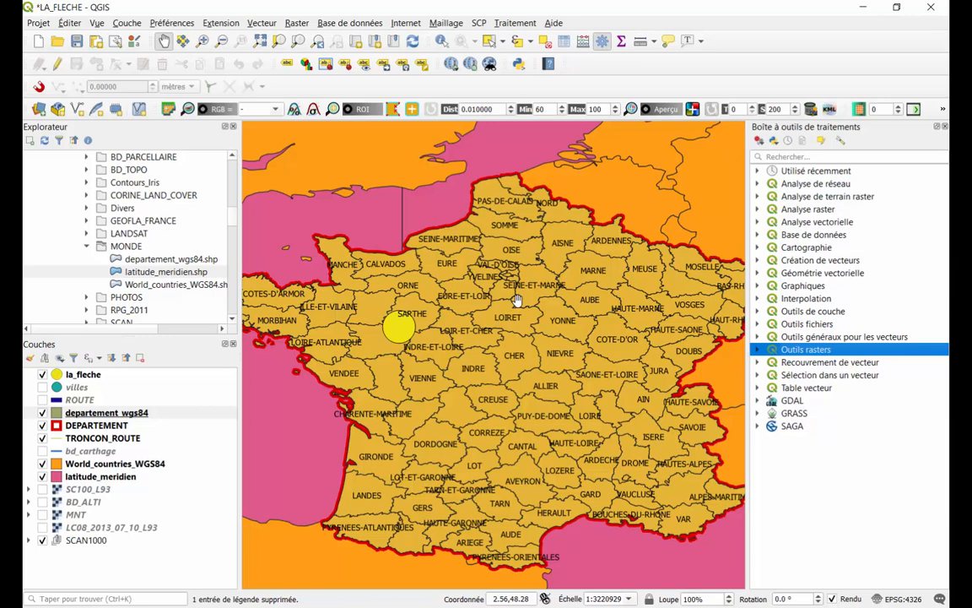
pyautogui.moveTo(457, 351); pyautogui.dragTo(469, 312)
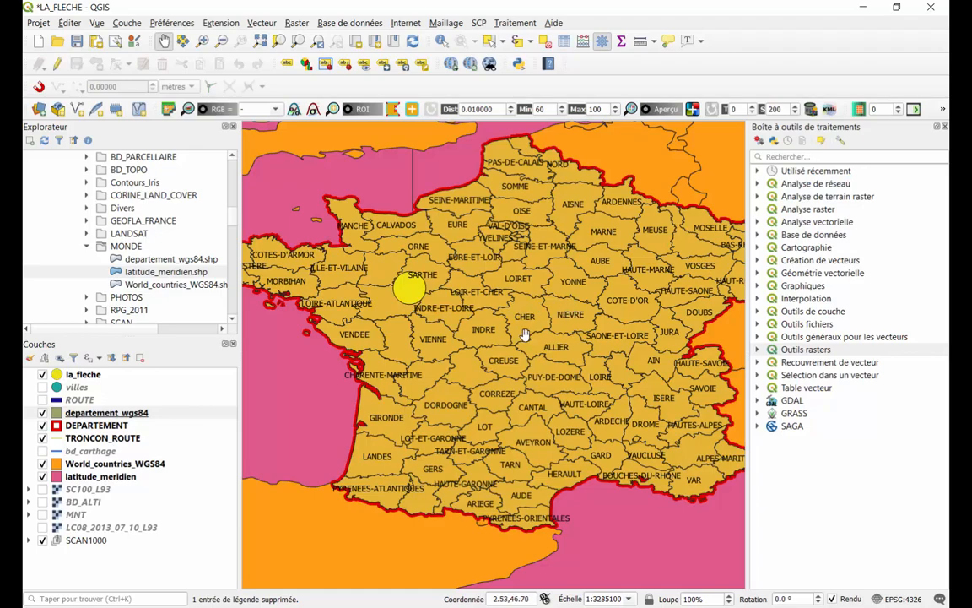
pyautogui.moveTo(457, 304); pyautogui.dragTo(444, 306)
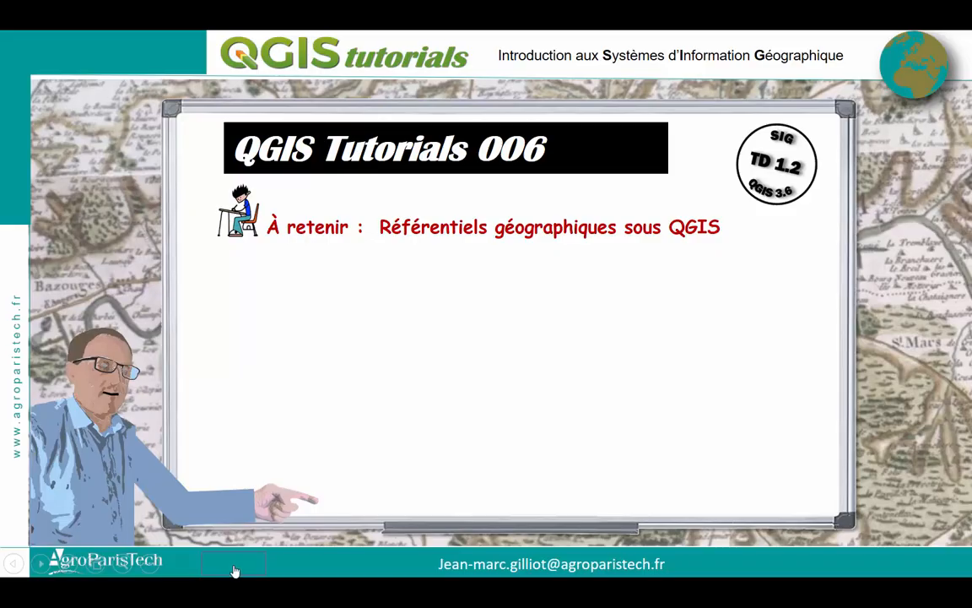